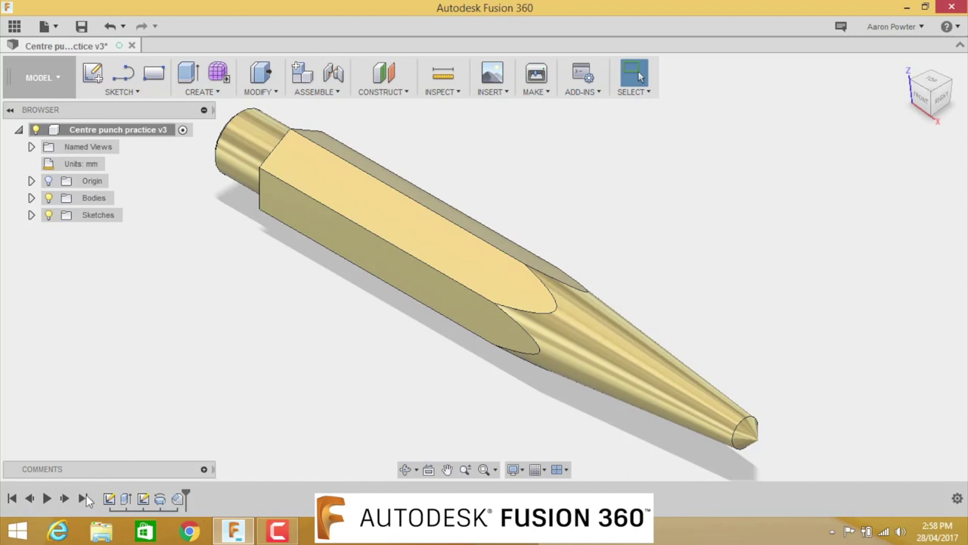
Review the hexagon sketch, extrusion, second sketch and revolved tip in the timeline, then clear the selection
click(110, 500)
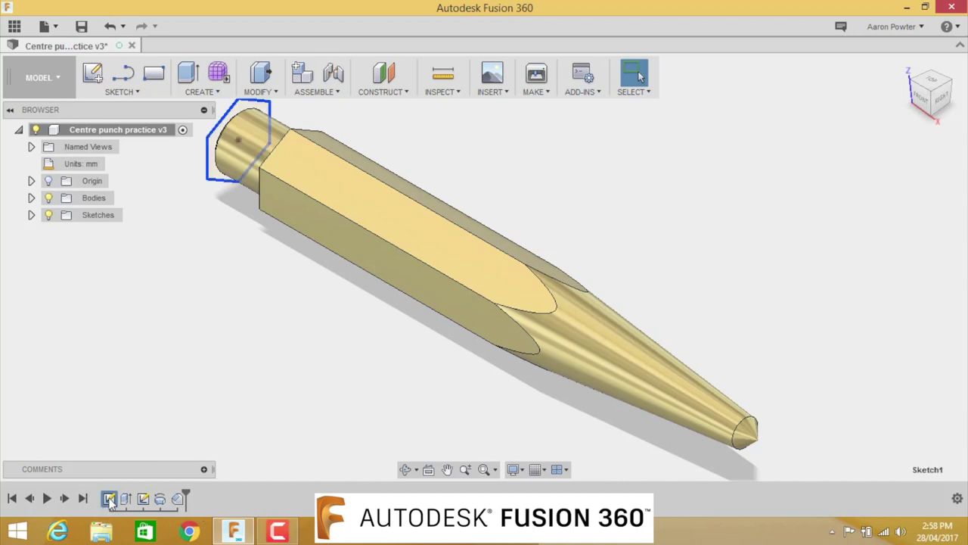
click(125, 500)
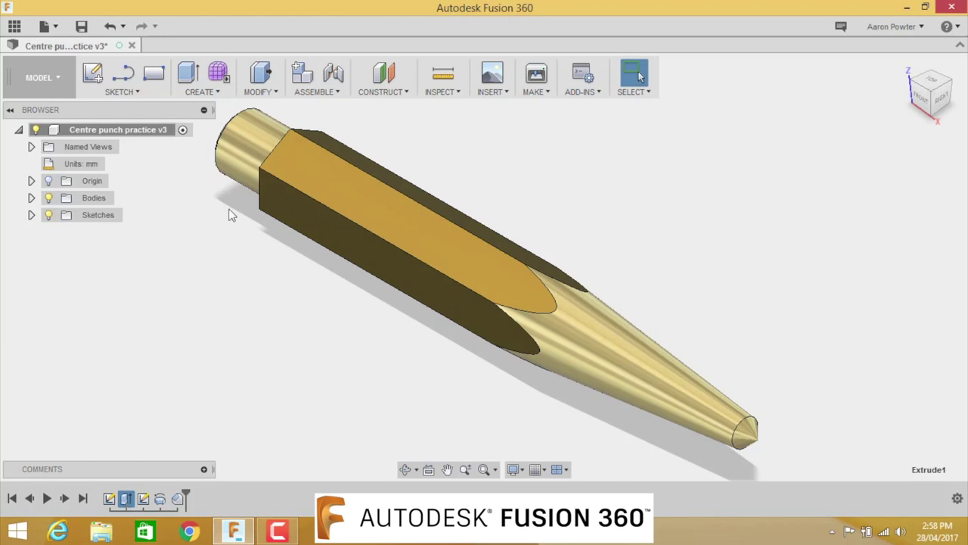
click(109, 500)
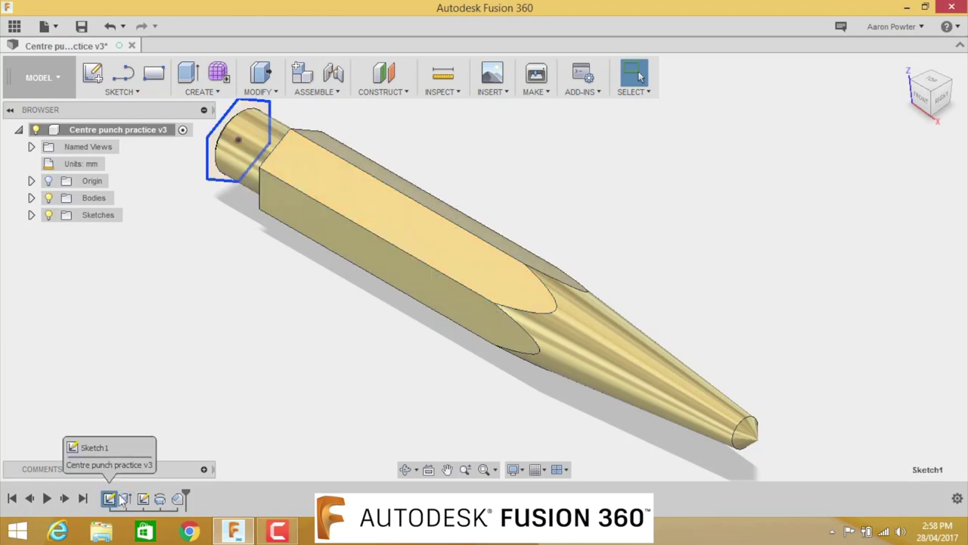
click(144, 500)
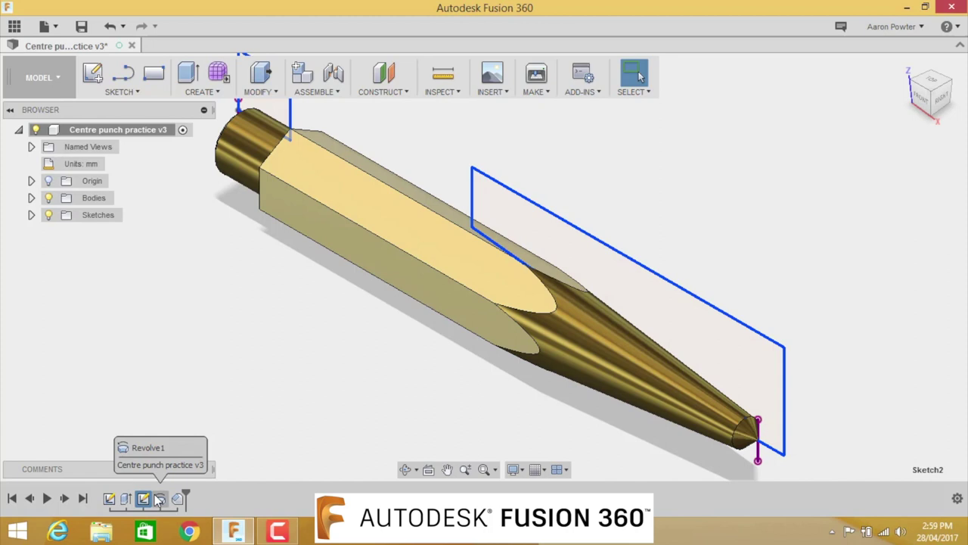
click(160, 499)
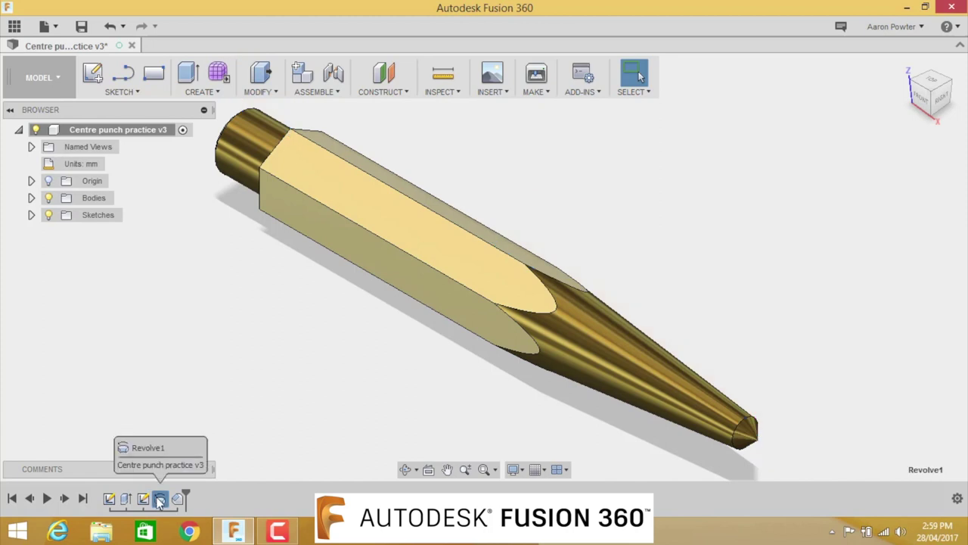
click(227, 396)
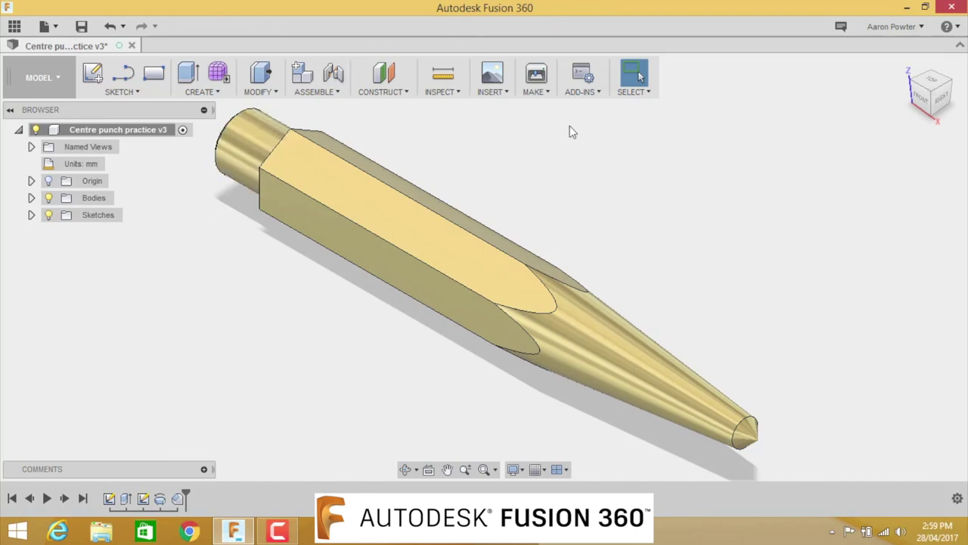
Open the program preferences from the account menu and close them
click(913, 27)
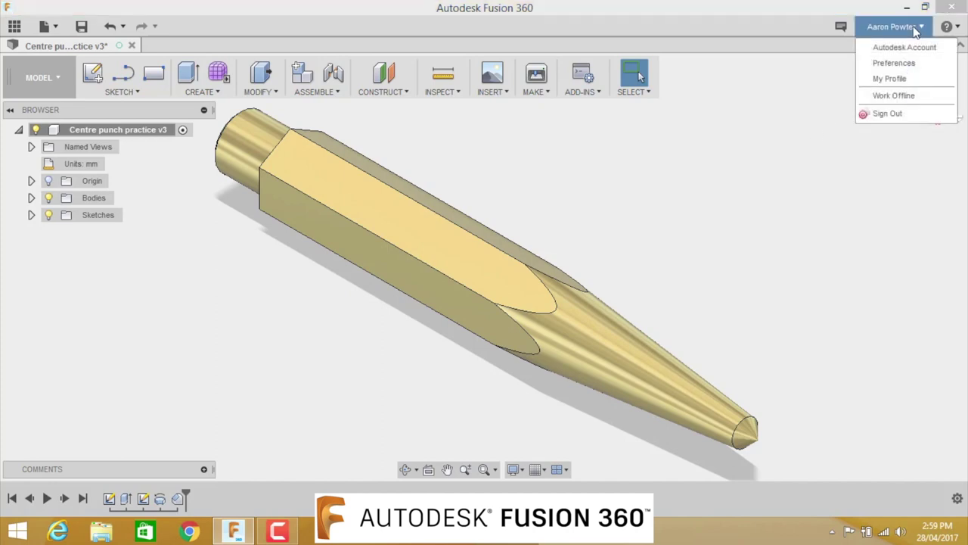
click(893, 77)
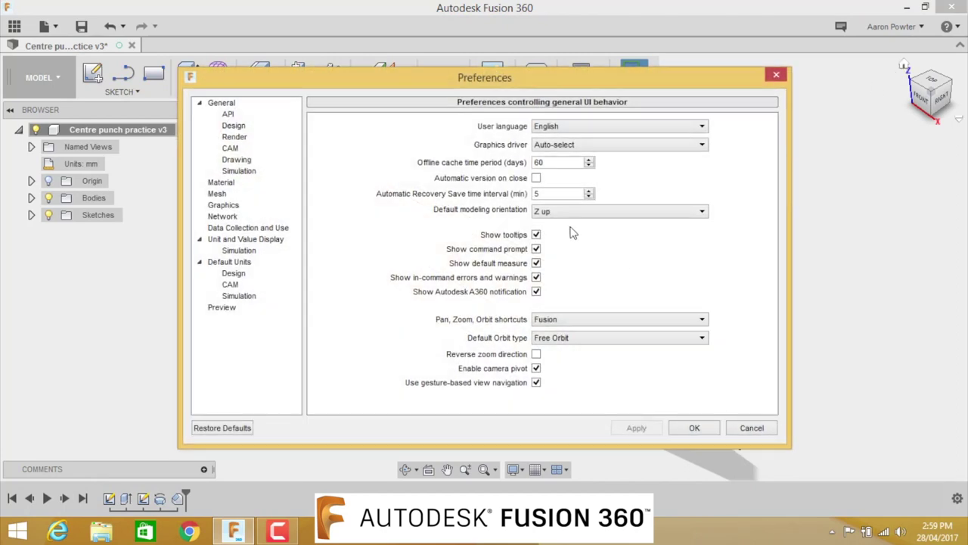
click(693, 426)
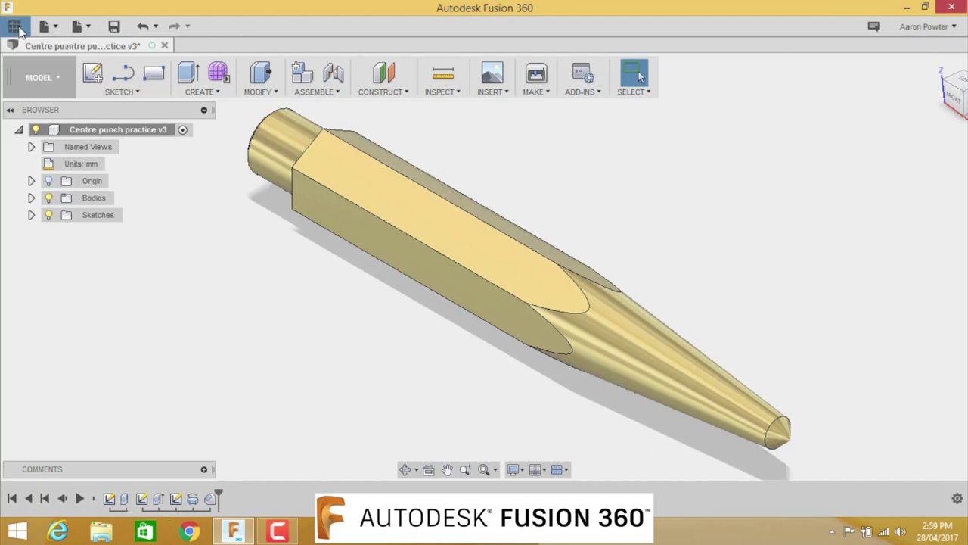
In the Data Panel, go back to all projects and open the Engineering Pre-App project
click(16, 28)
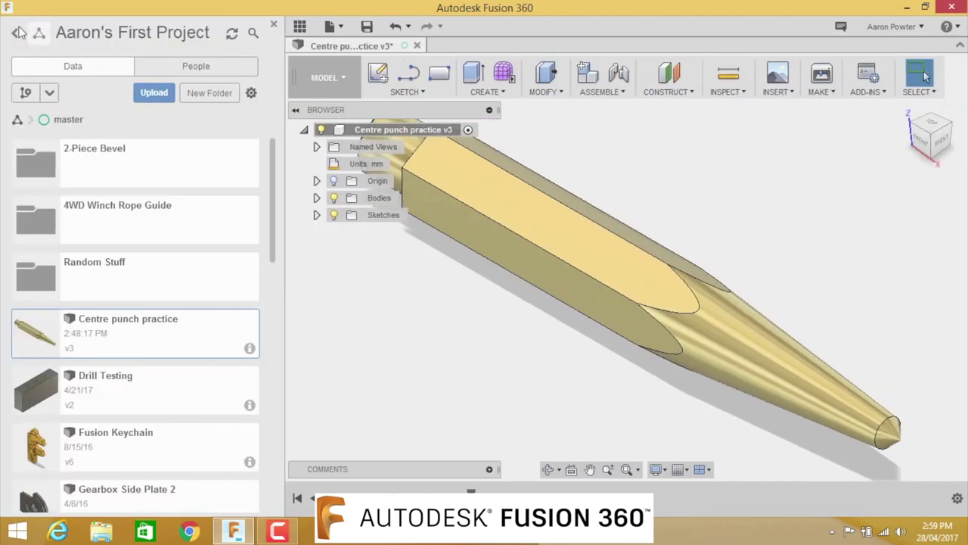
click(14, 35)
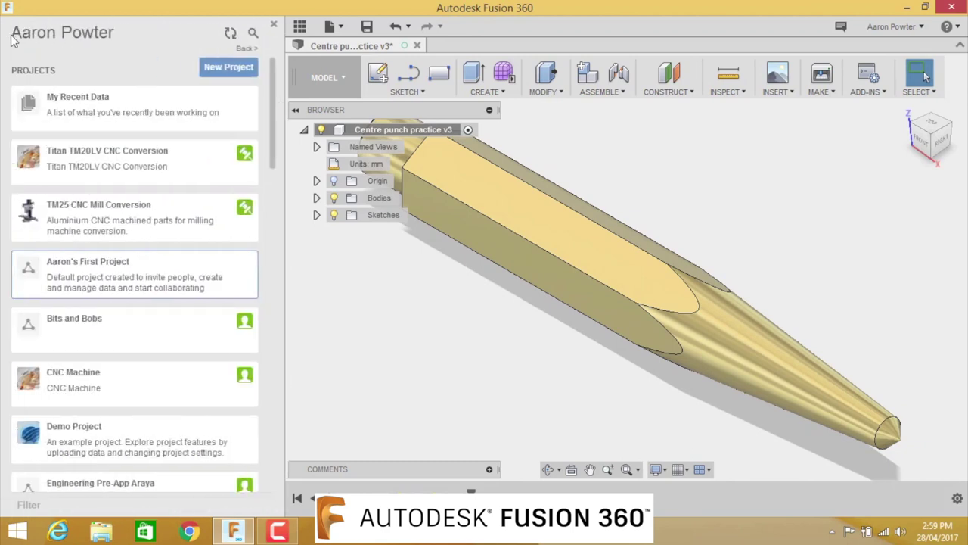
scroll(159, 301, down, 8)
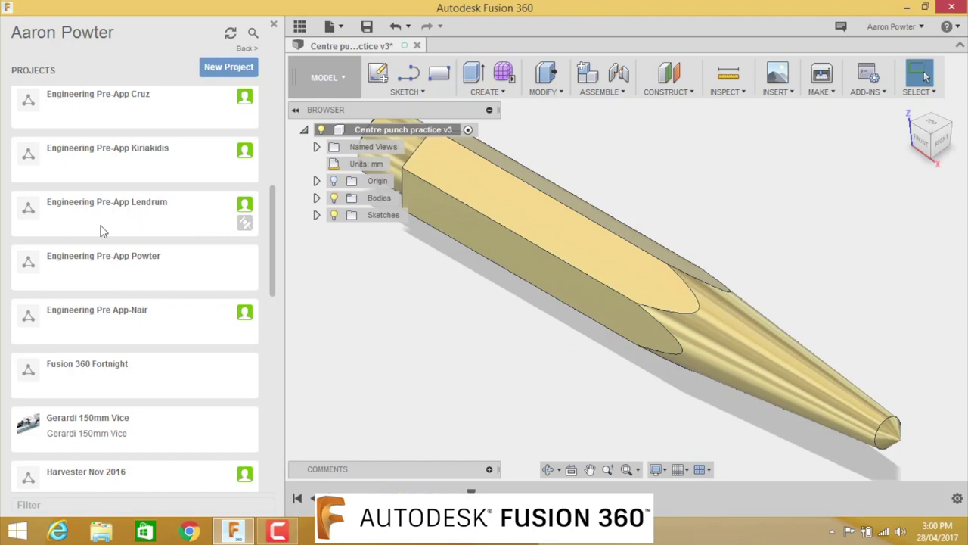
click(117, 275)
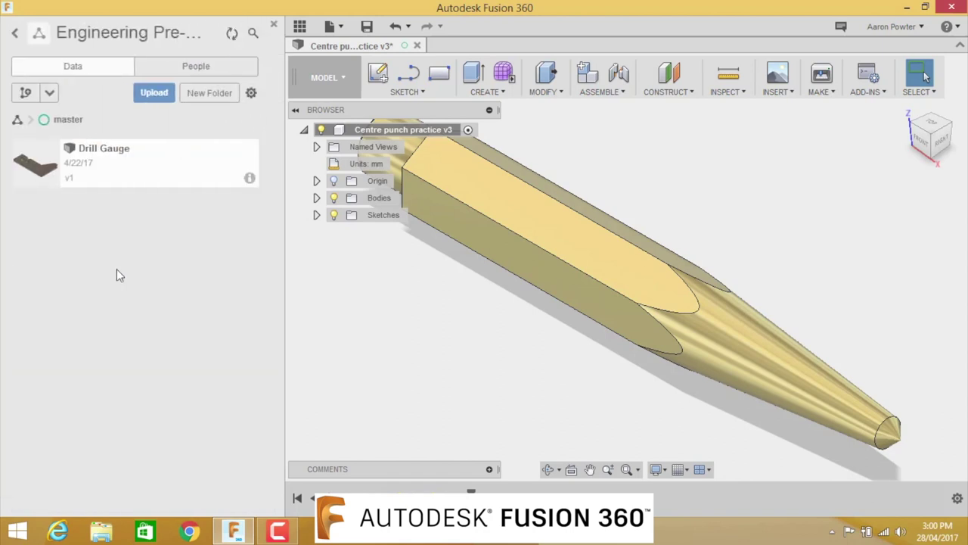
Close the Data Panel, create a new design and start a sketch on the vertical origin plane
click(300, 25)
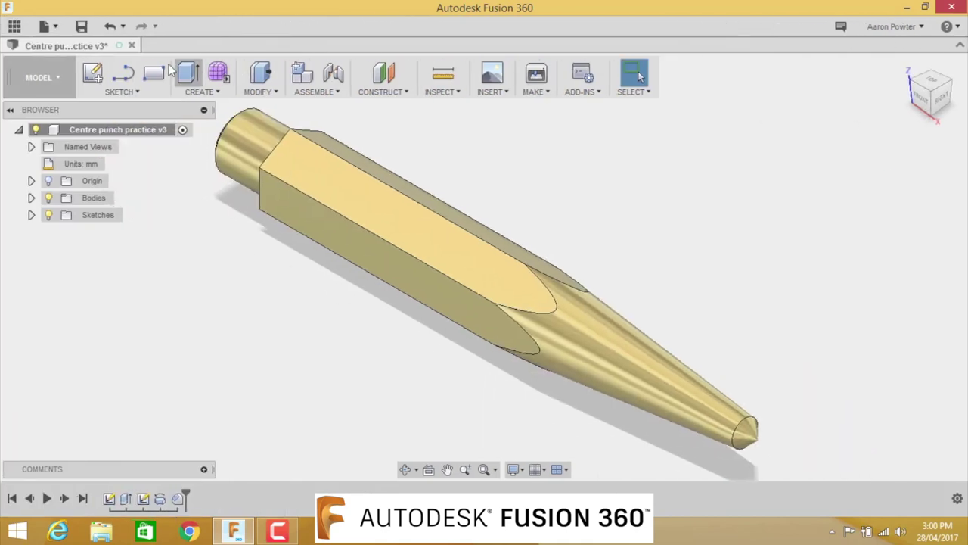
click(48, 26)
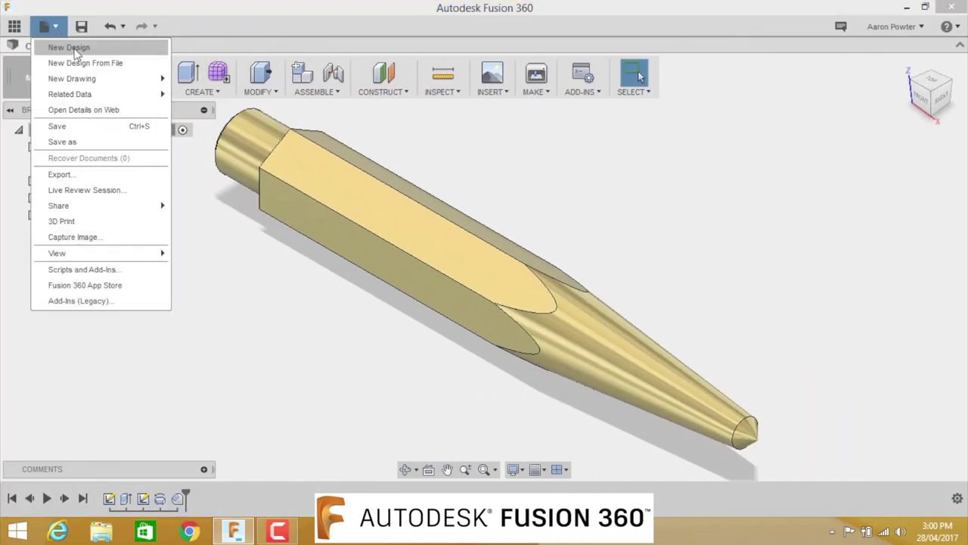
click(69, 47)
click(94, 73)
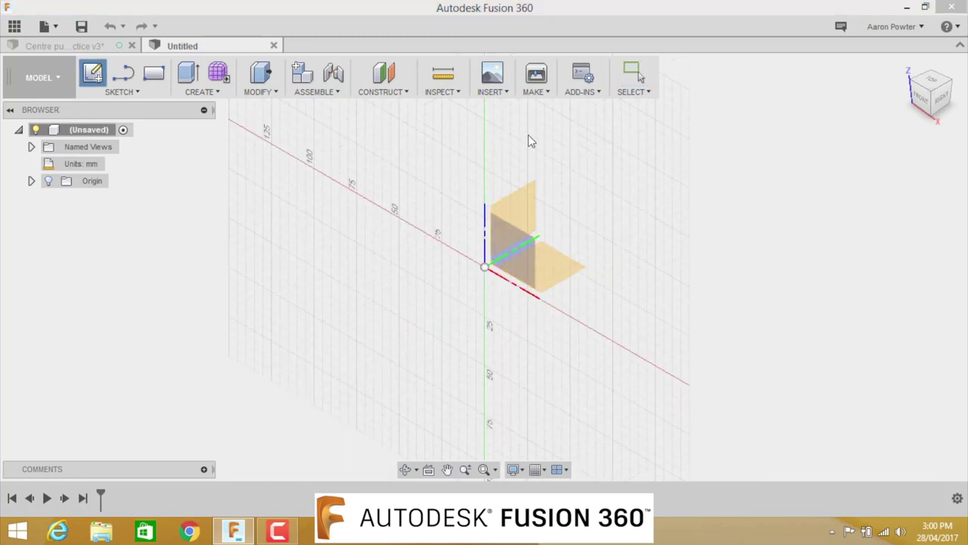
click(532, 189)
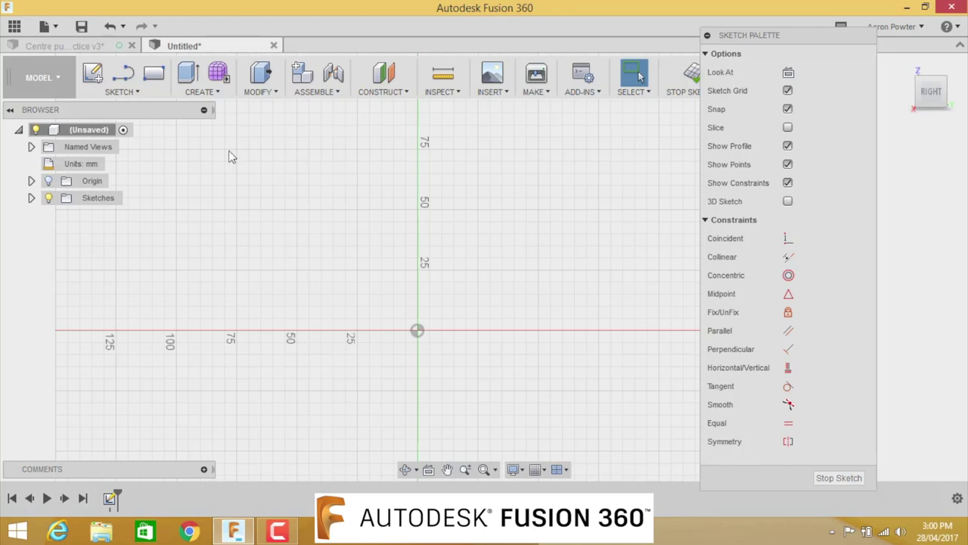
Draw a circumscribed six-sided polygon centred on the sketch origin
click(141, 93)
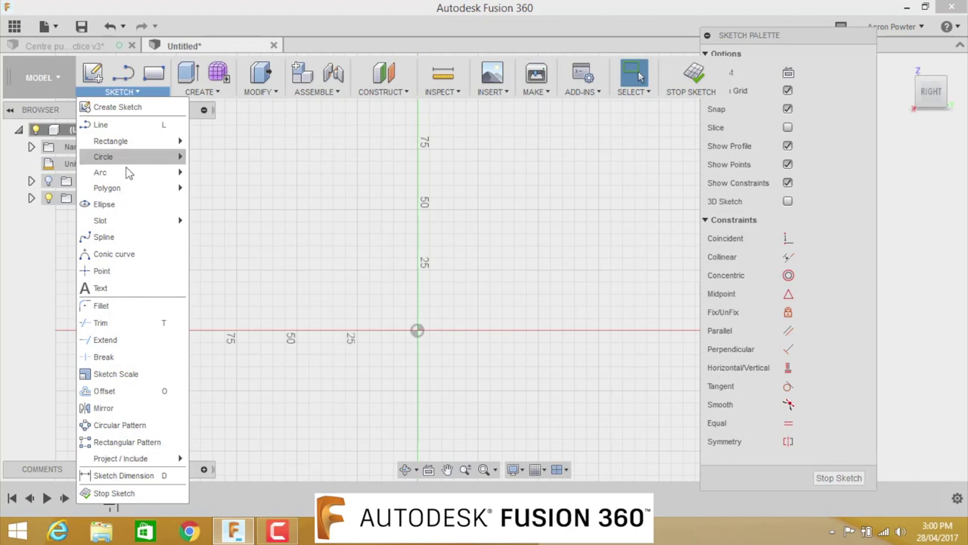
mouse_move(131, 192)
click(227, 191)
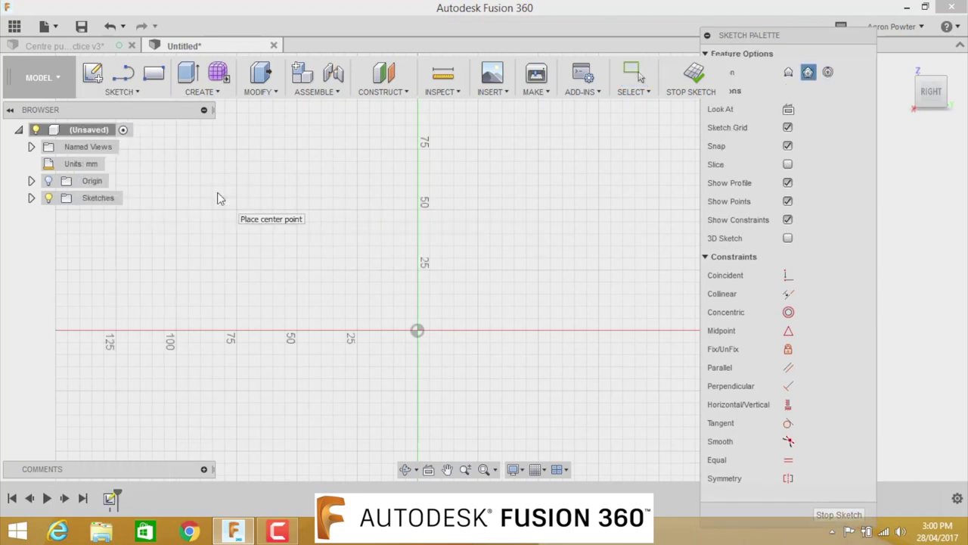
click(419, 330)
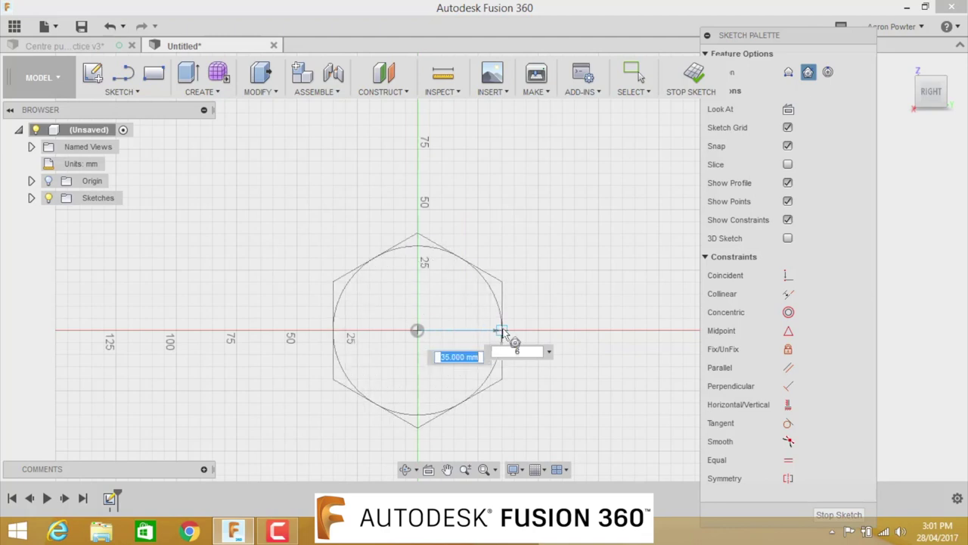
click(502, 333)
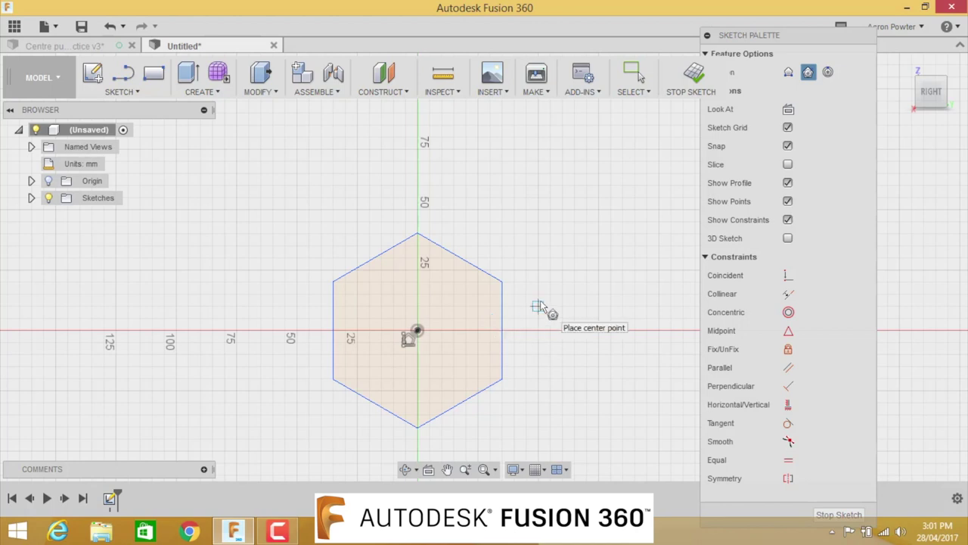
key(Escape)
Dimension the hexagon 12 mm across the opposite flats and move the dimension beside it
key(d)
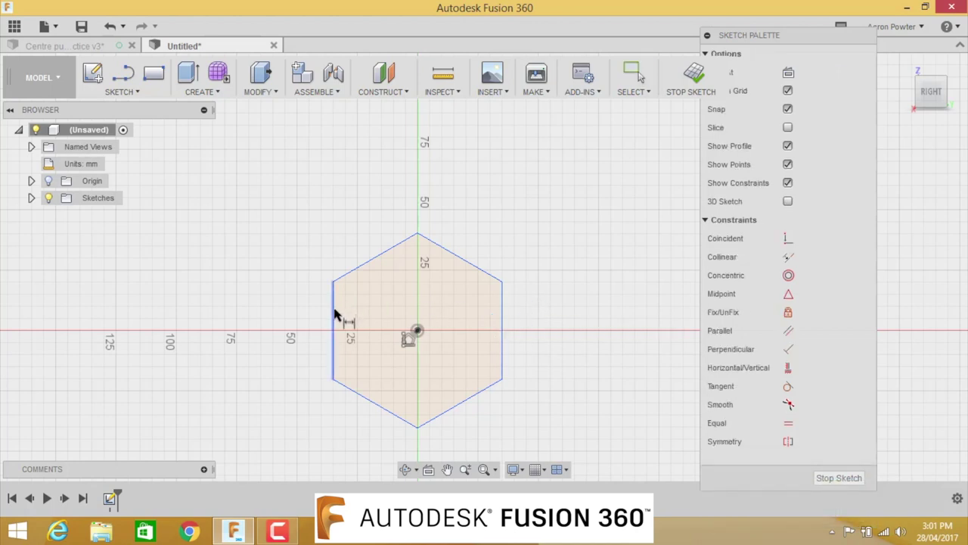
click(334, 316)
click(502, 320)
click(420, 215)
text(1)
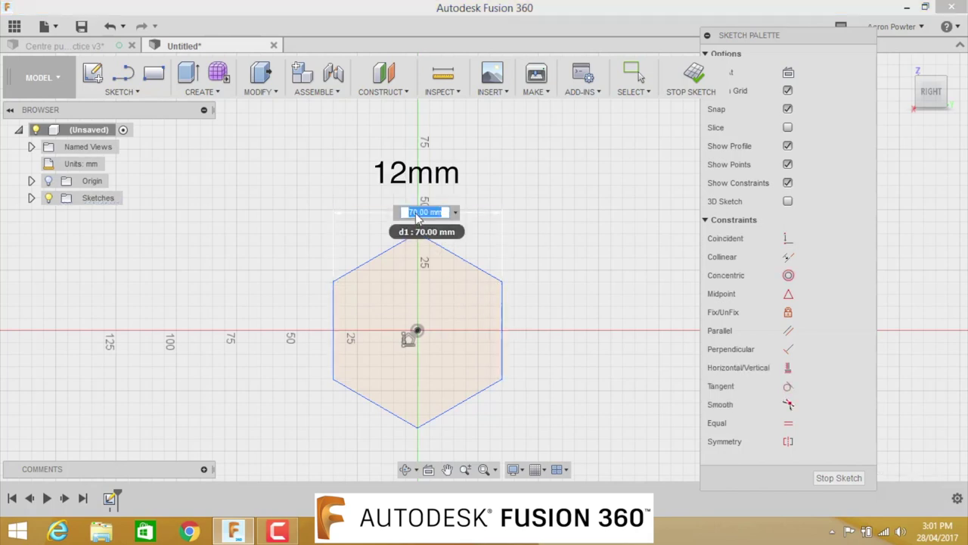
text(2.0)
key(Return)
drag(413, 249, 410, 305)
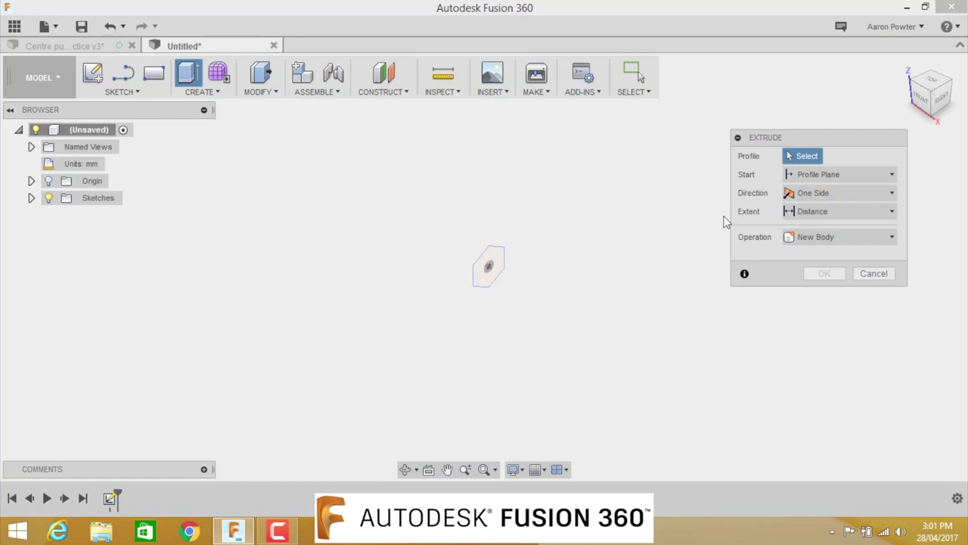
Extrude the hexagon 100 mm into a solid bar and recentre the view
click(492, 262)
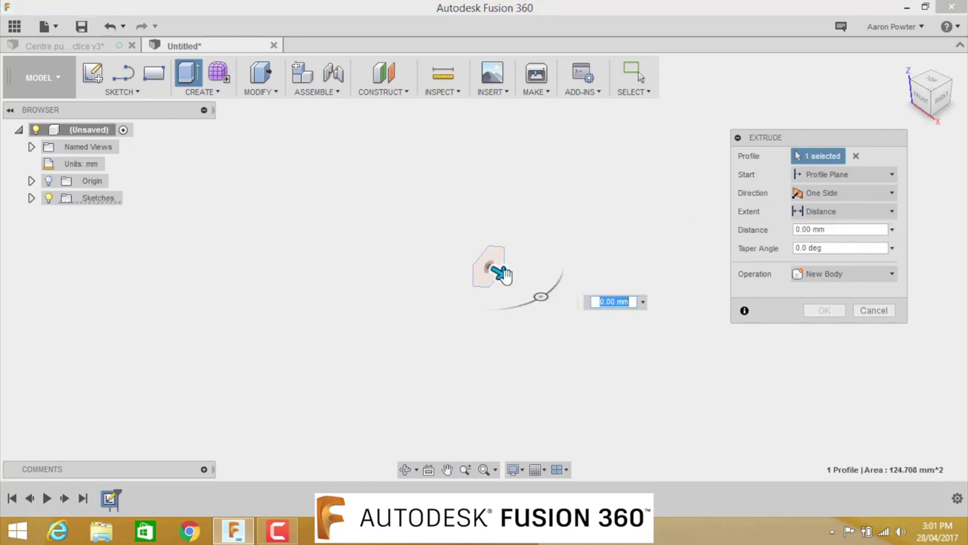
drag(502, 272, 628, 346)
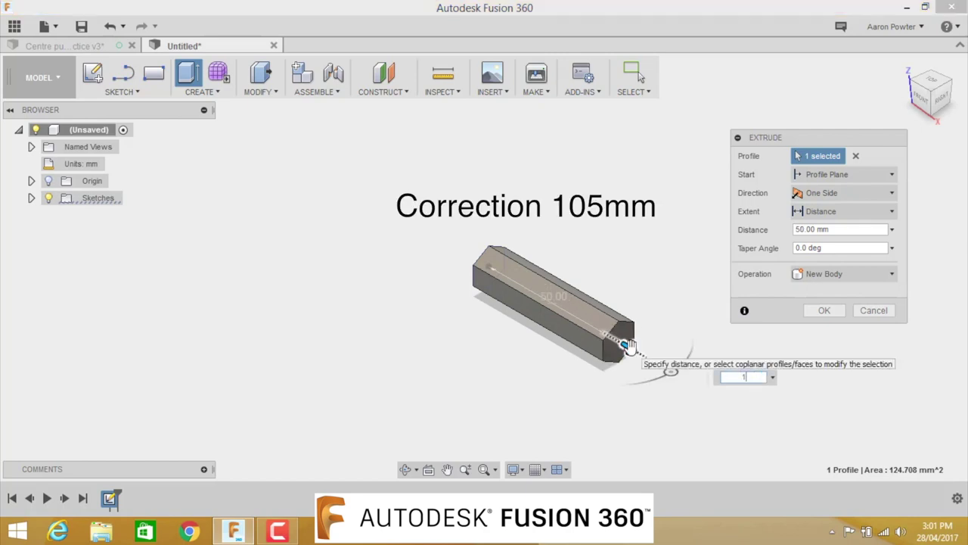
text(100)
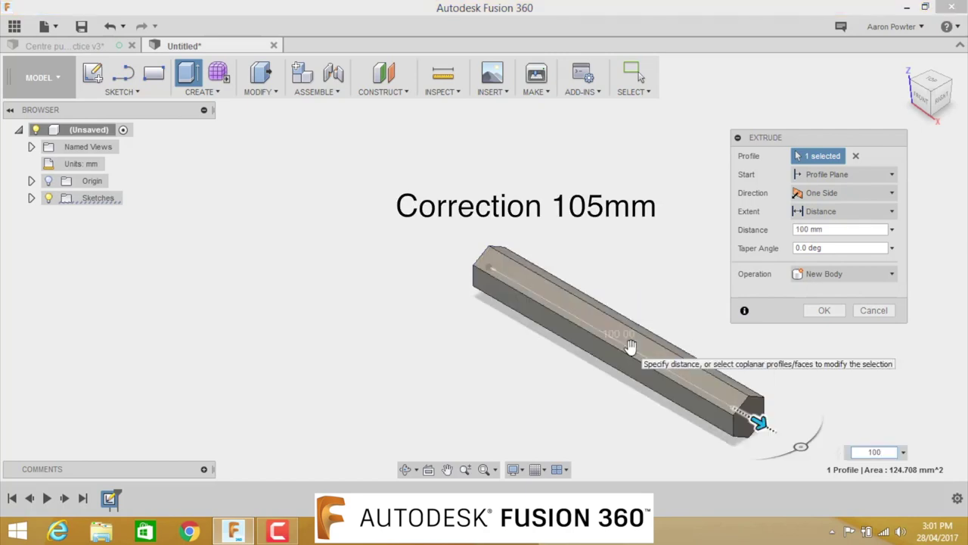
key(Return)
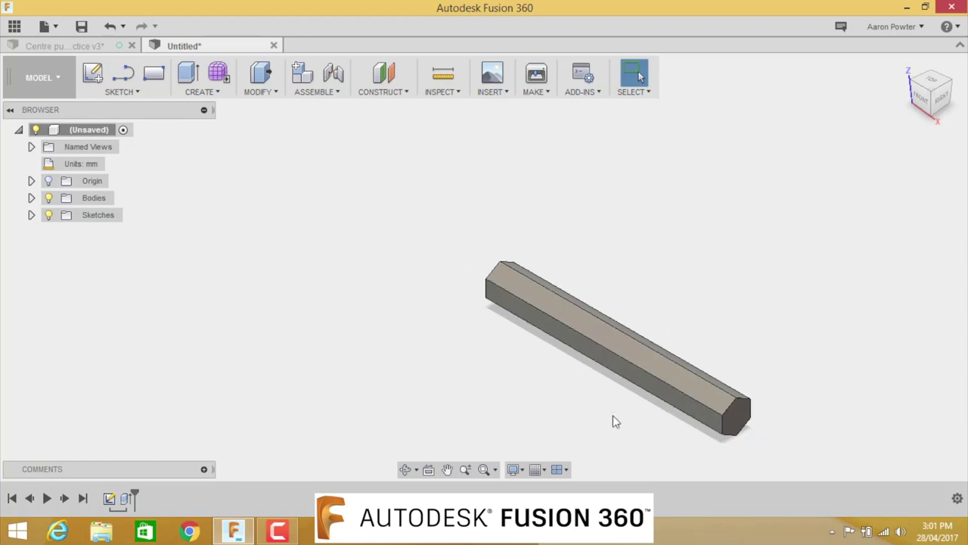
middle_drag(612, 421, 505, 336)
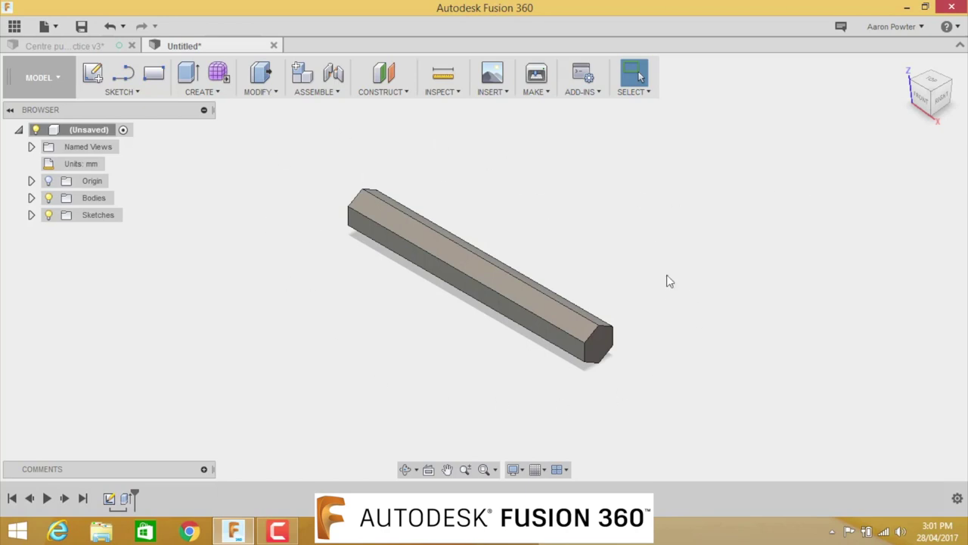
Save the design to the cloud with the name 'Centre Punch' replacing Untitled
click(82, 29)
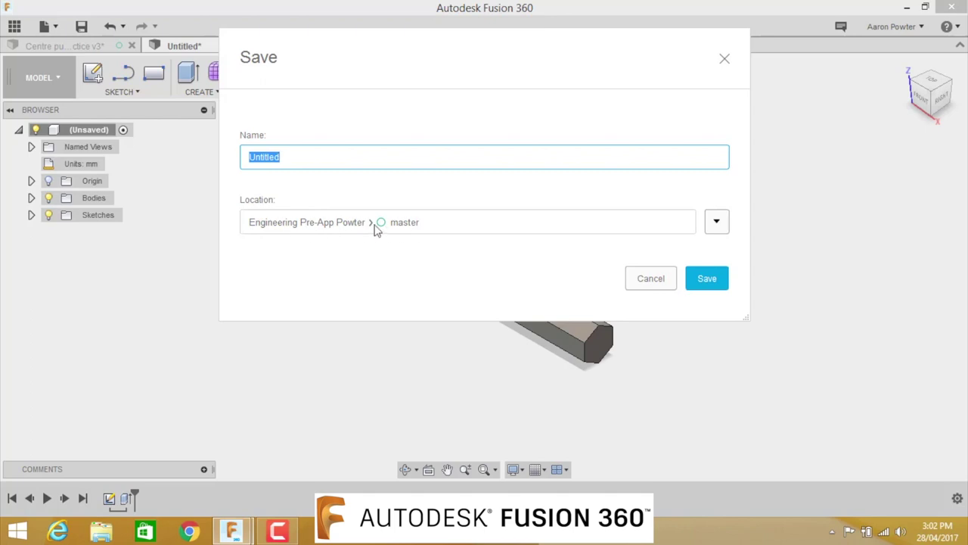
double_click(331, 157)
text(Centre Punch)
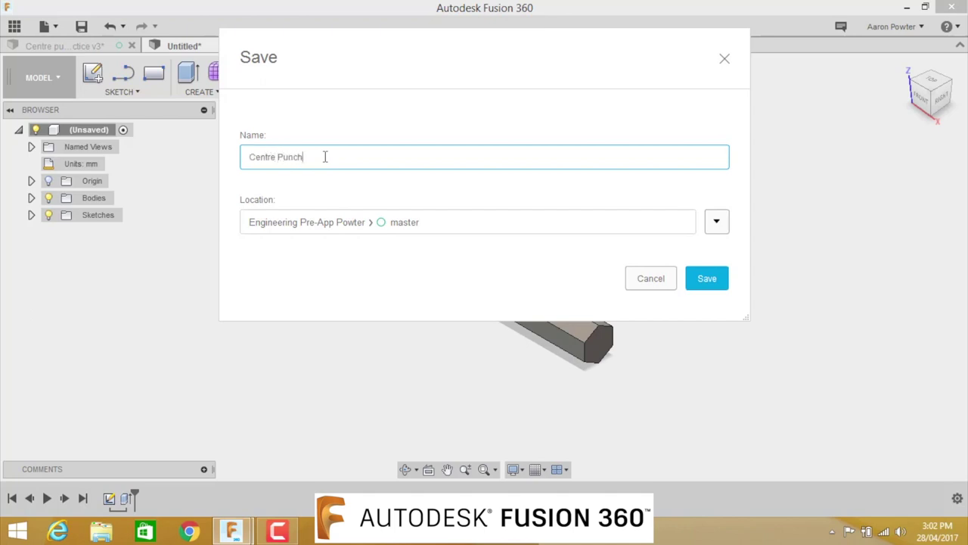
click(718, 279)
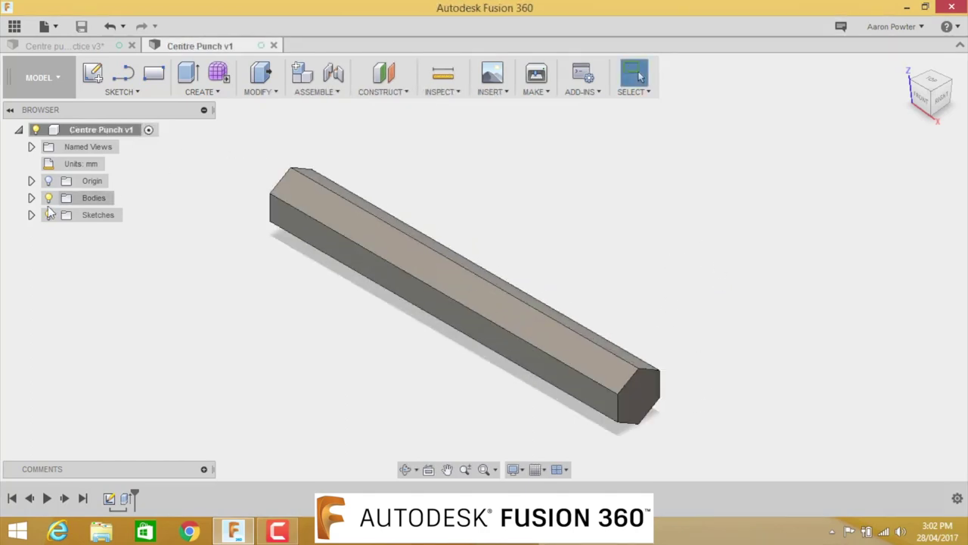
Reveal the origin planes, start a sketch on the XZ plane and pan to make room
click(31, 181)
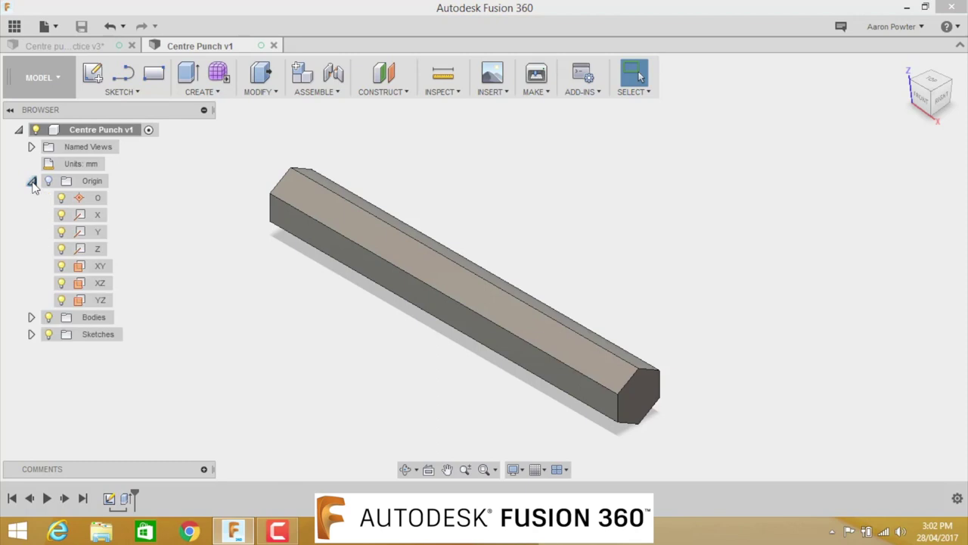
click(31, 182)
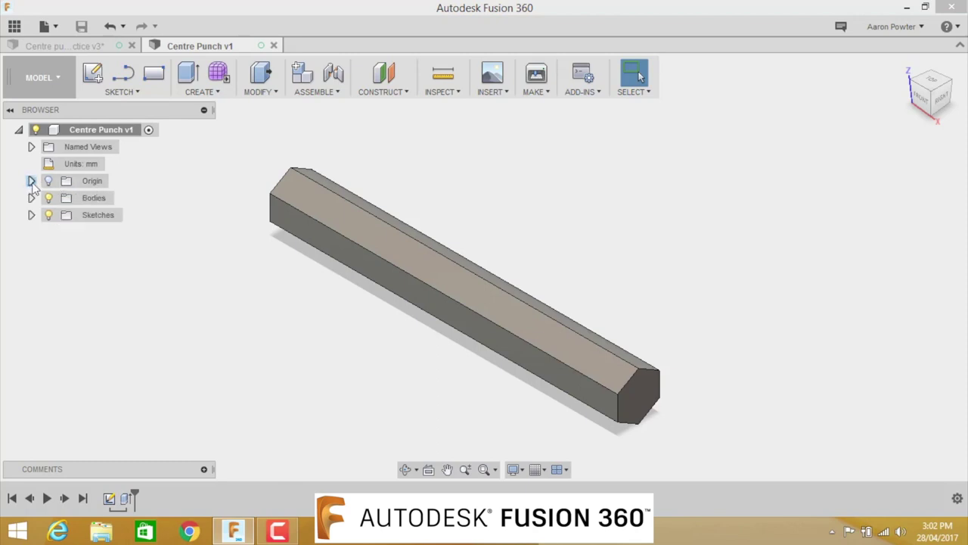
click(31, 182)
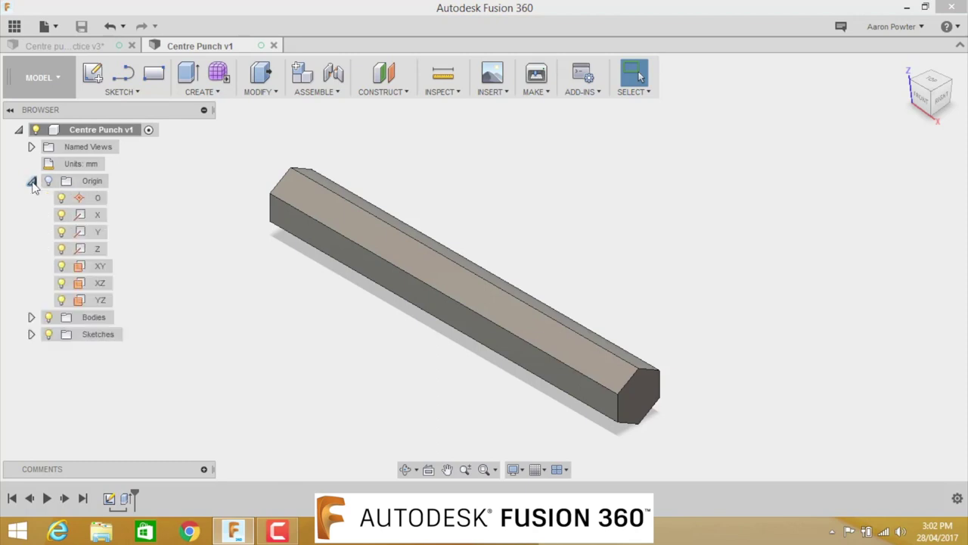
click(102, 285)
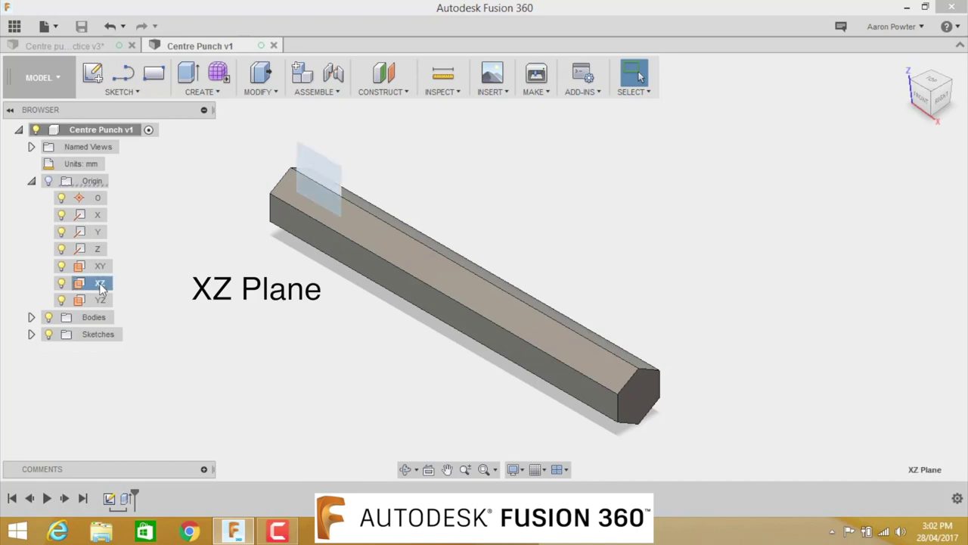
click(139, 273)
click(101, 285)
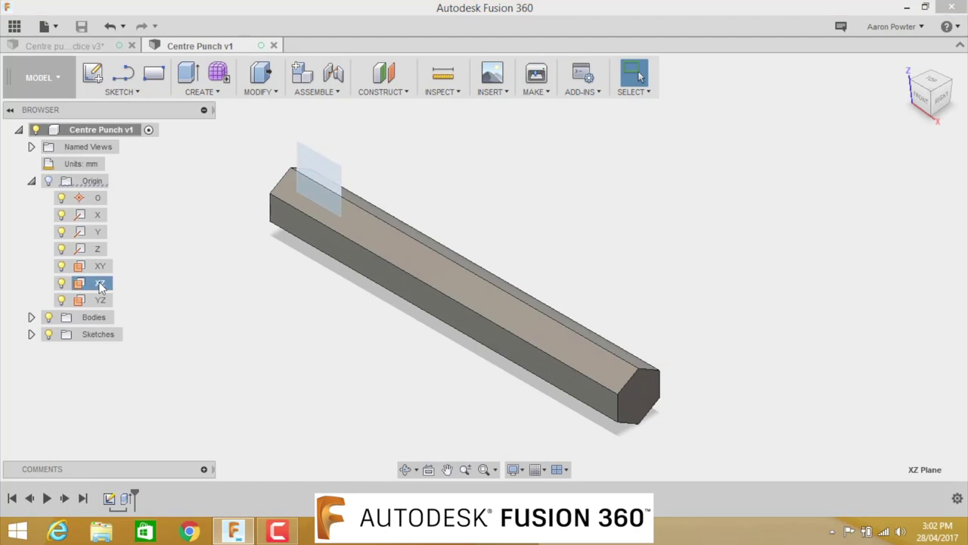
right_click(101, 286)
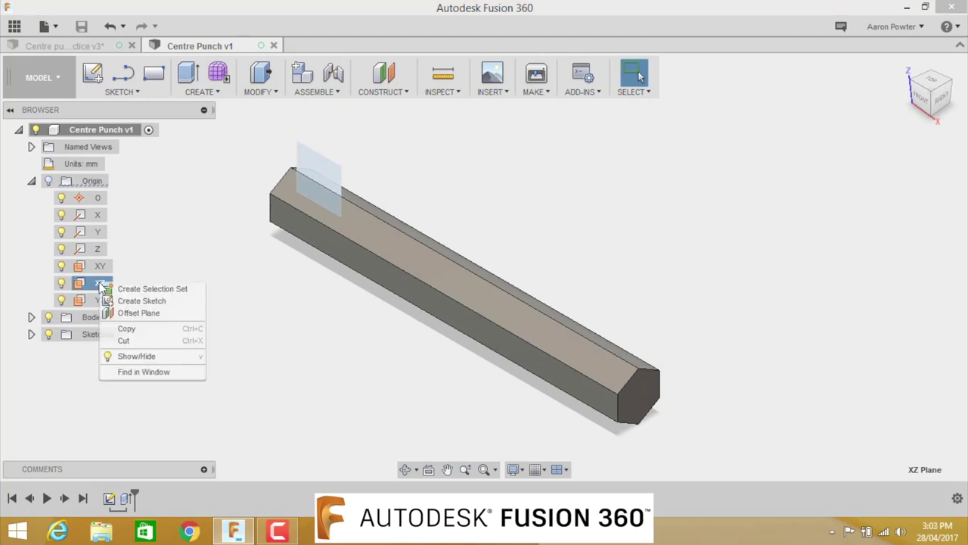
click(131, 301)
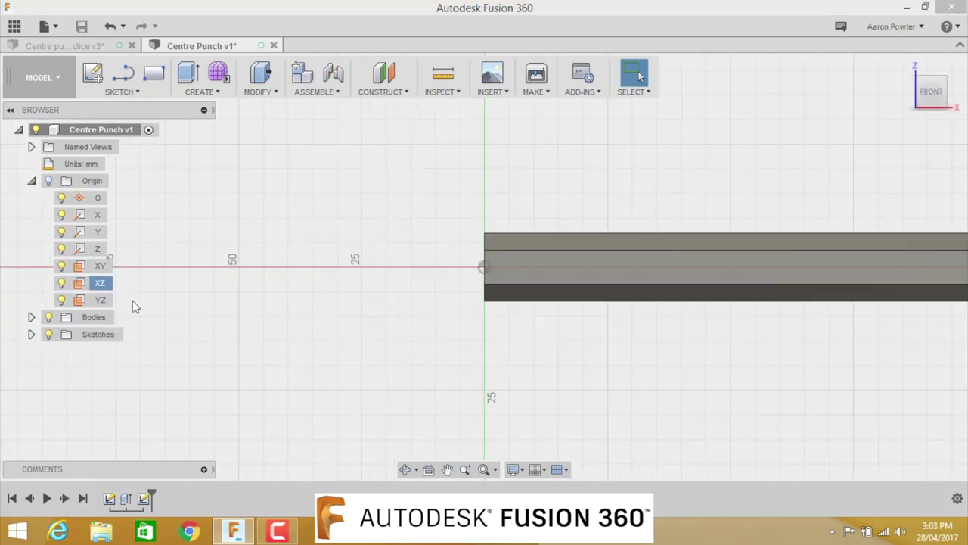
scroll(504, 298, down, 3)
mouse_move(504, 295)
middle_down()
mouse_move(247, 342)
mouse_move(255, 346)
middle_up()
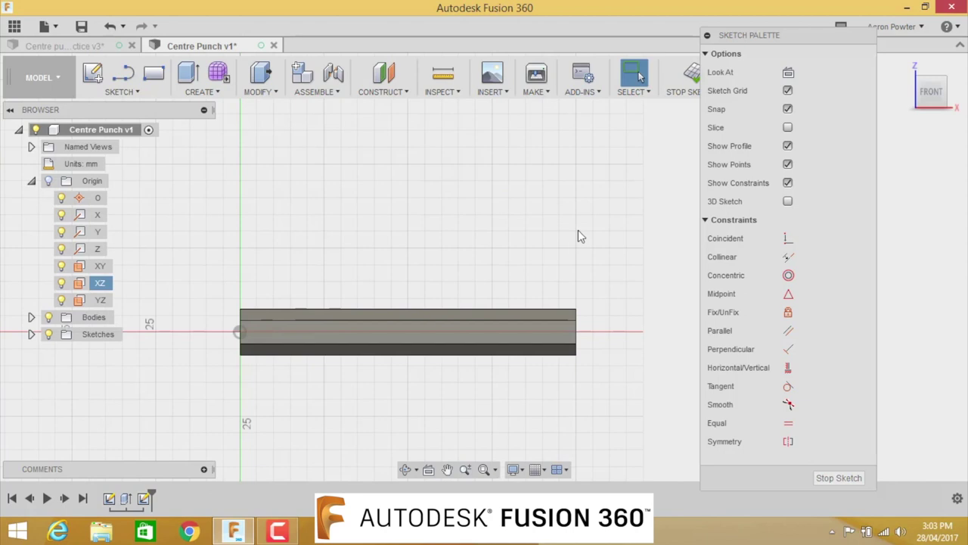
Draw a closed tapered line profile above the bar, with a short line clipping the bottom-right corner
key(l)
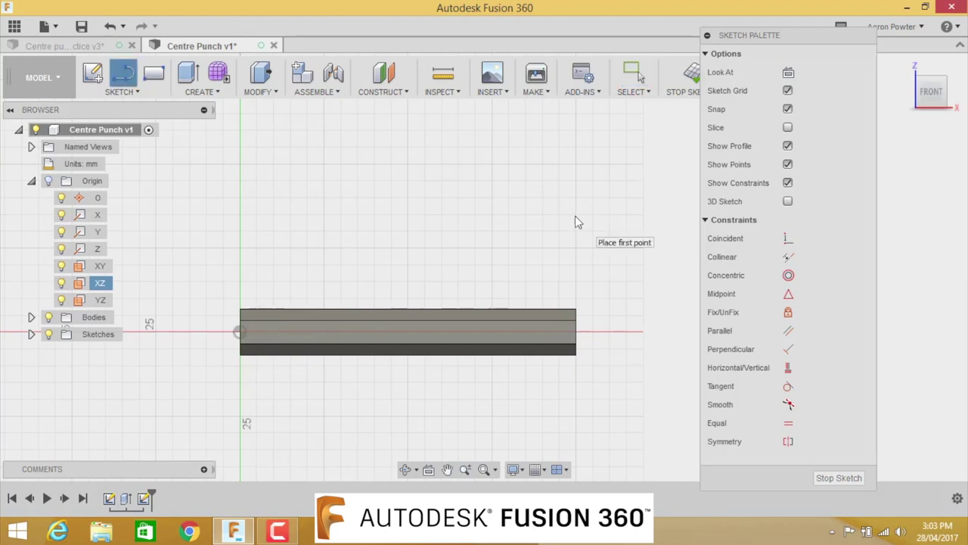
click(408, 216)
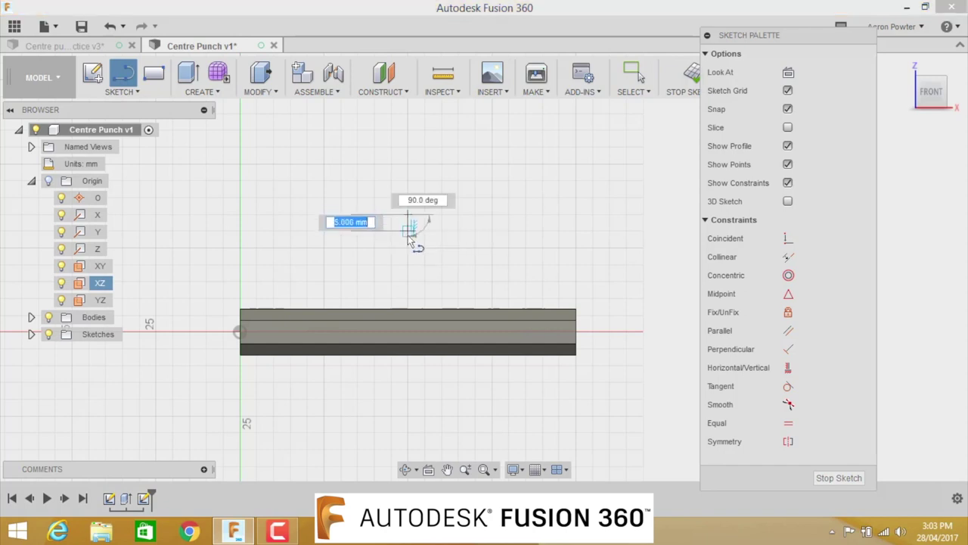
click(407, 248)
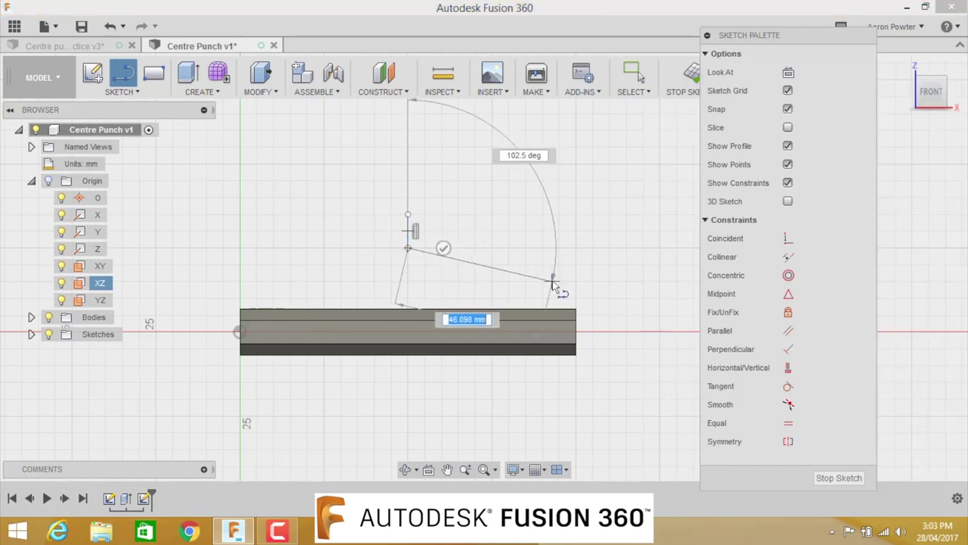
click(558, 282)
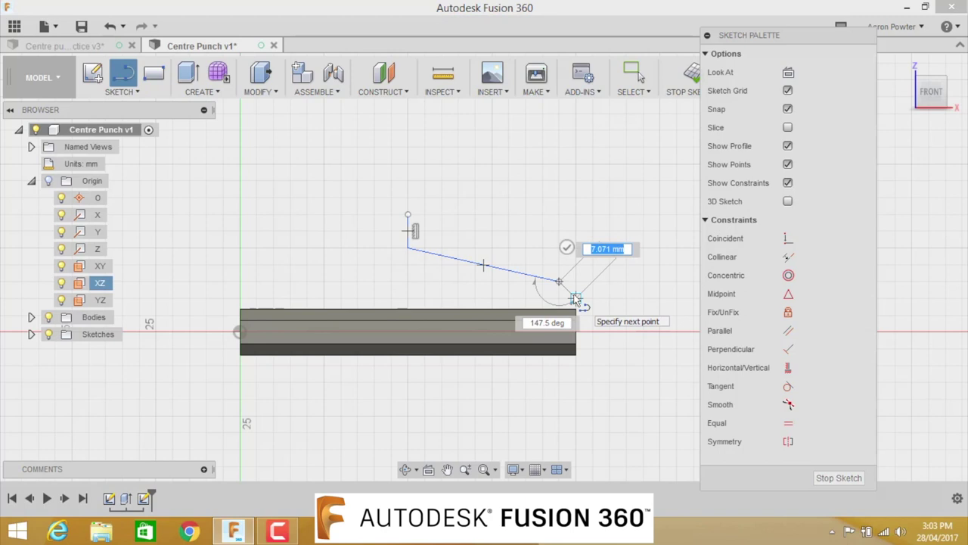
click(593, 216)
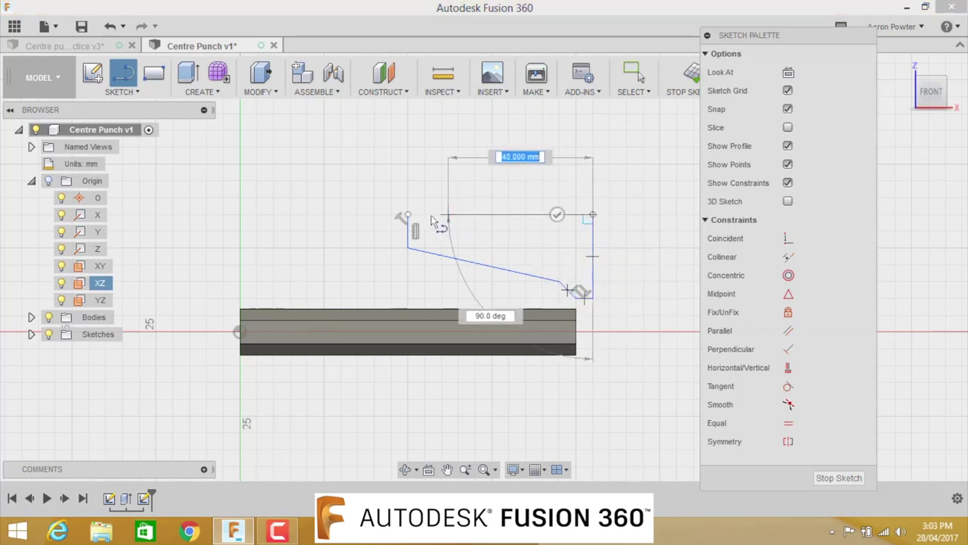
click(409, 216)
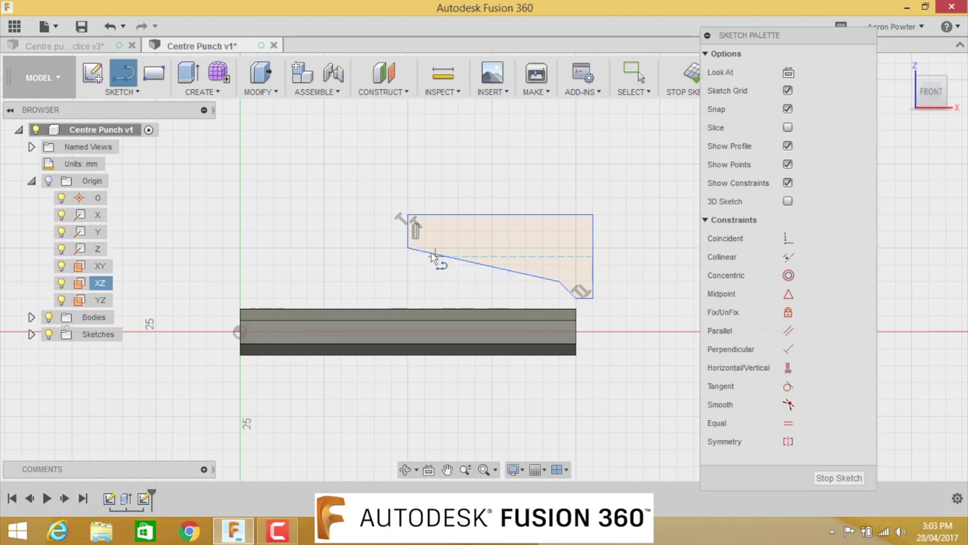
click(558, 283)
click(592, 297)
Dimension the profile's top edge at 60 mm and its right edge at 18 mm
key(Escape)
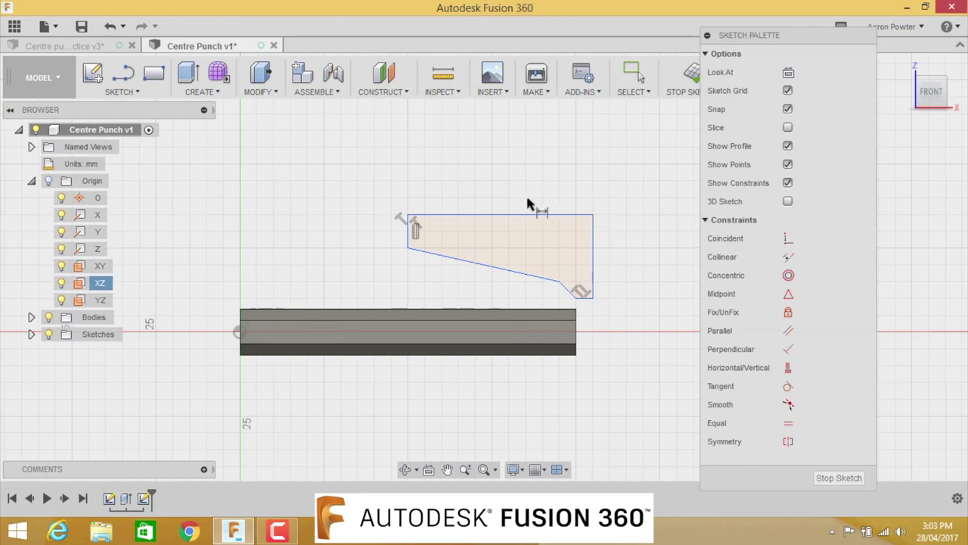
click(512, 219)
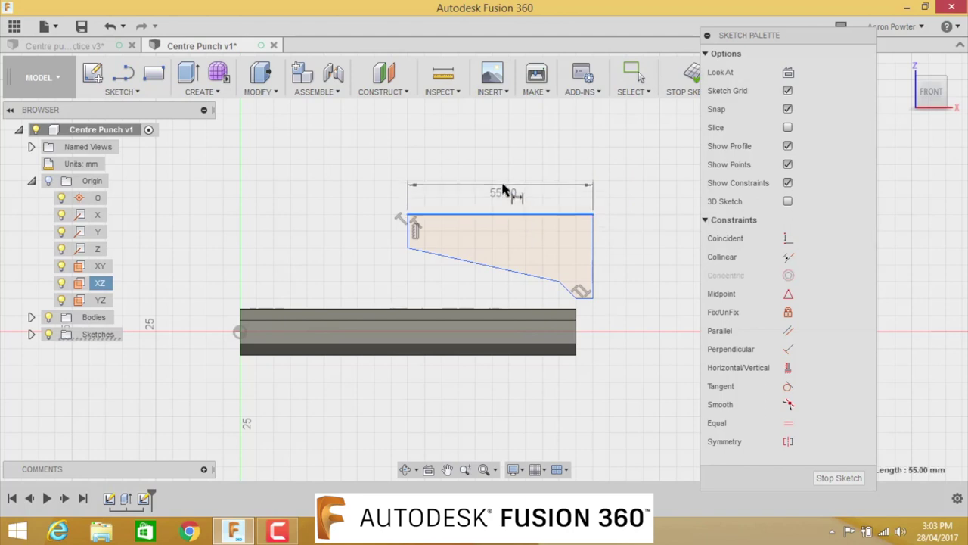
click(505, 186)
text(60)
key(Return)
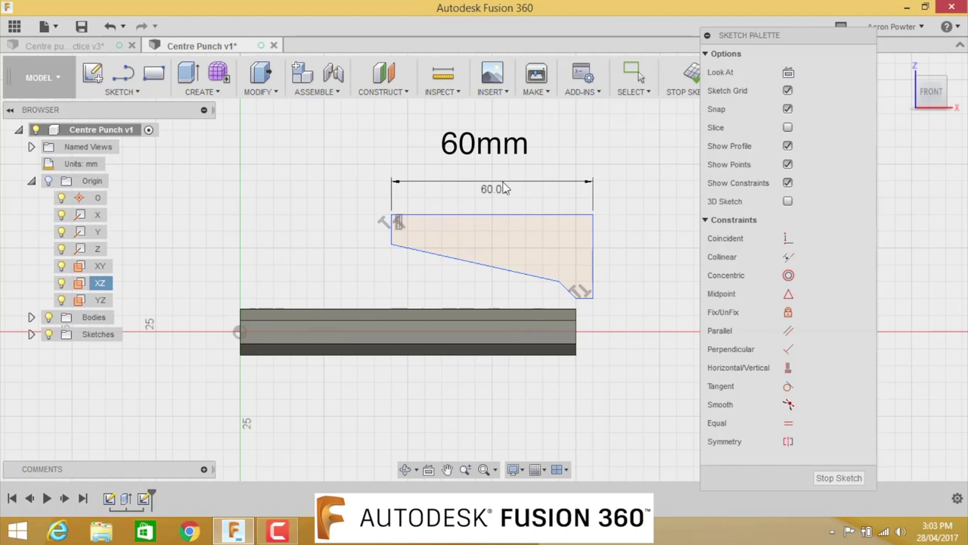
click(591, 251)
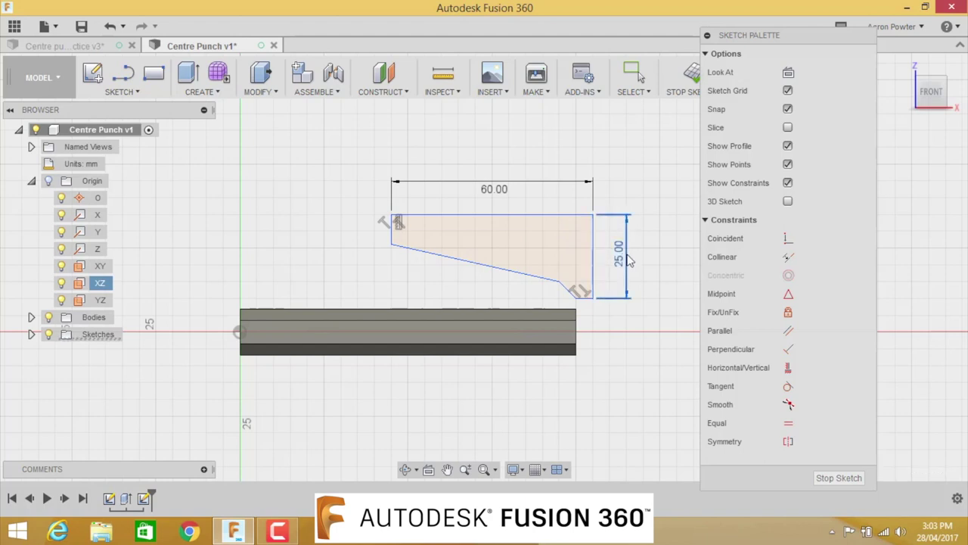
click(626, 254)
text(1)
key(Return)
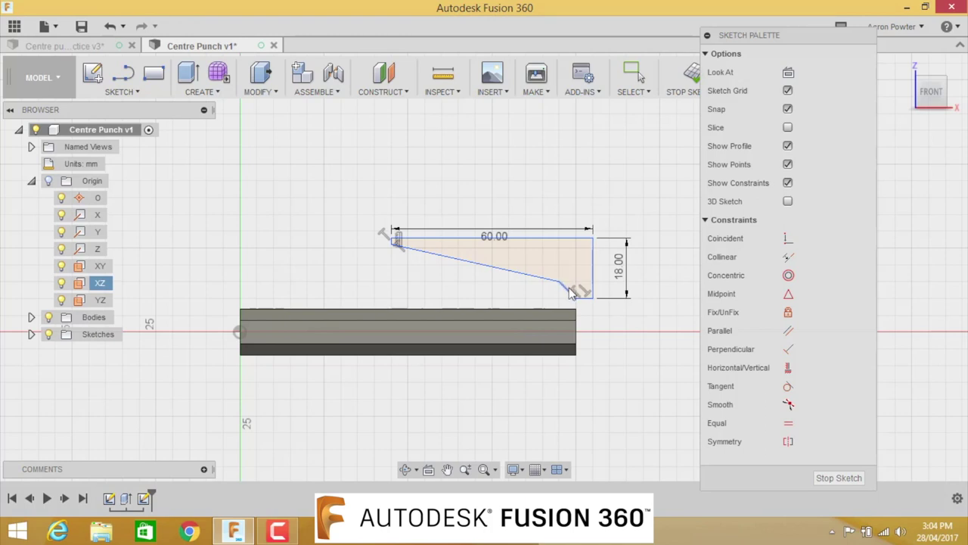
Set the clipped corner angle to 45° and the slope-to-top taper angle to 6°
click(568, 292)
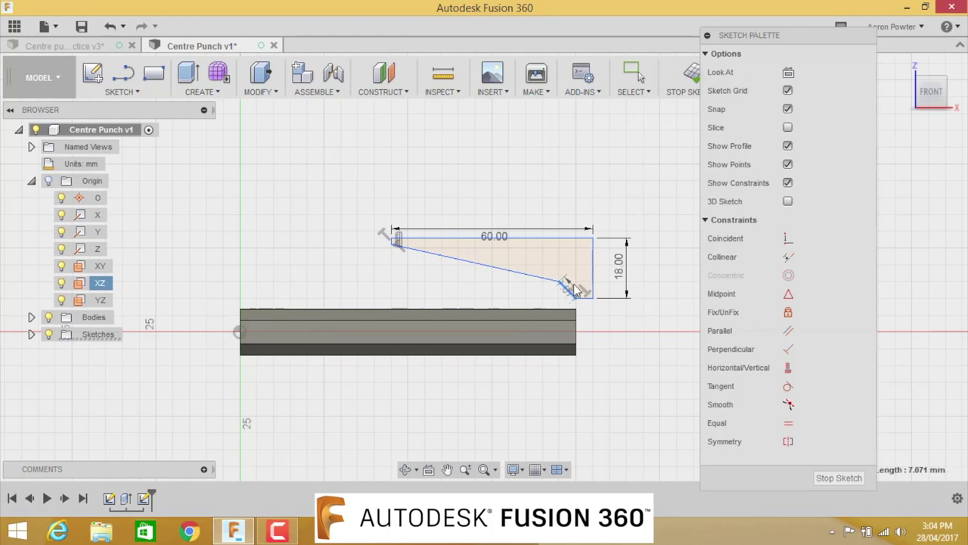
shift+click(593, 284)
double_click(580, 284)
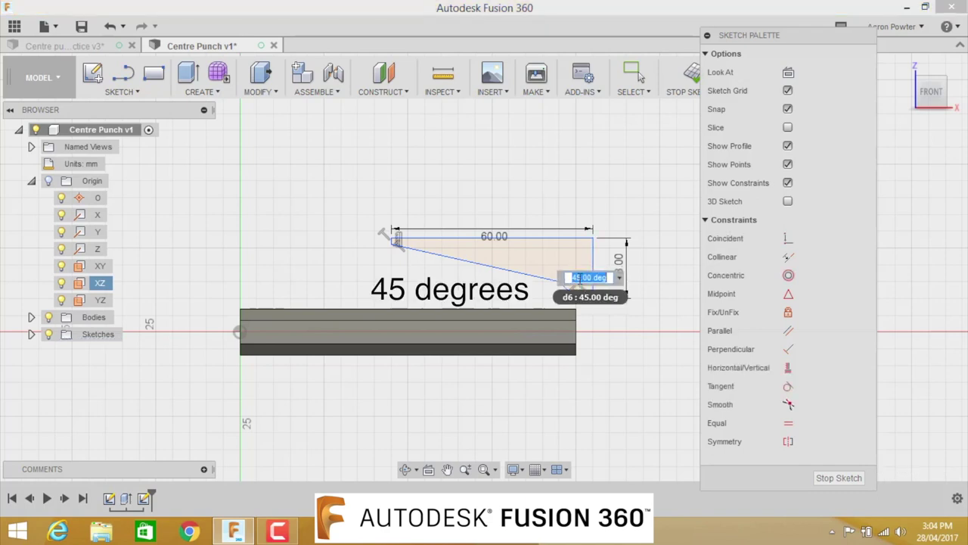
text(45)
key(Return)
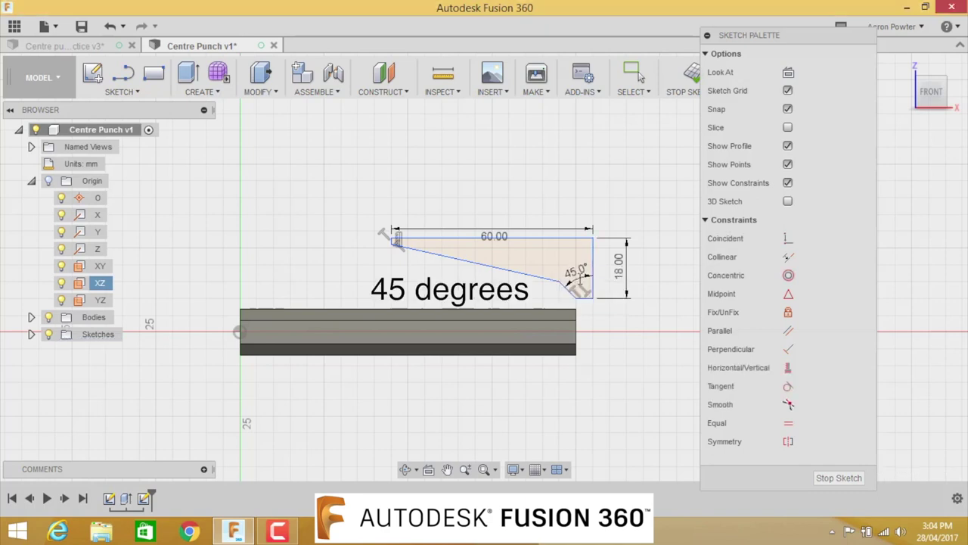
click(475, 265)
click(524, 239)
click(526, 259)
text(6)
key(Return)
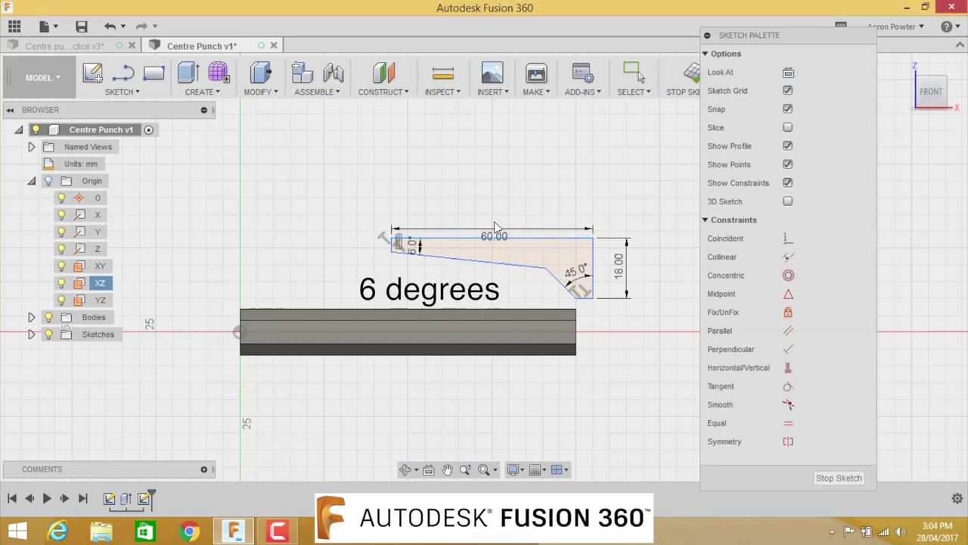
Reposition the 60.00, 18.00 and 45.0° dimension labels around the profile
key(Escape)
mouse_move(492, 244)
mouse_down()
mouse_move(494, 231)
mouse_move(395, 217)
mouse_move(193, 218)
mouse_move(392, 212)
mouse_up()
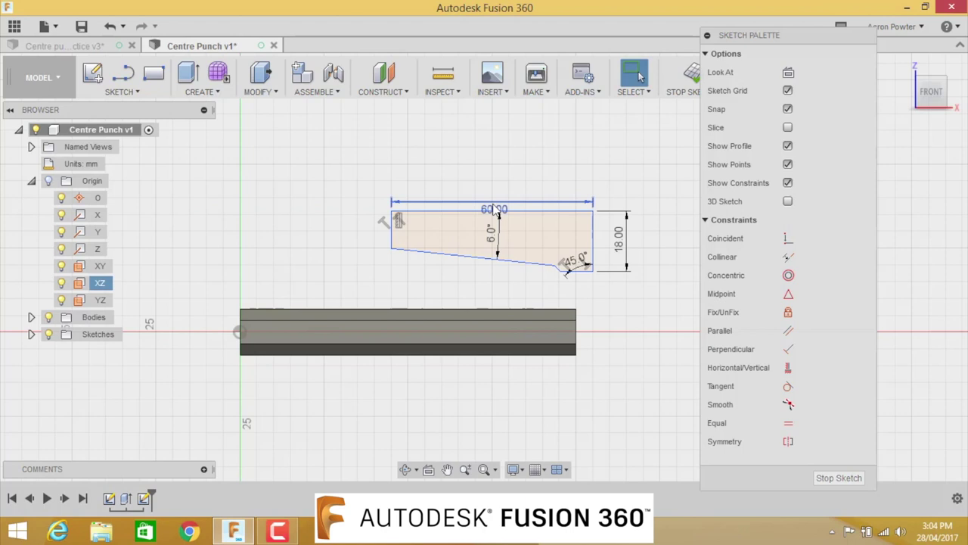
drag(495, 210, 497, 195)
drag(624, 246, 621, 244)
drag(568, 262, 572, 254)
key(Escape)
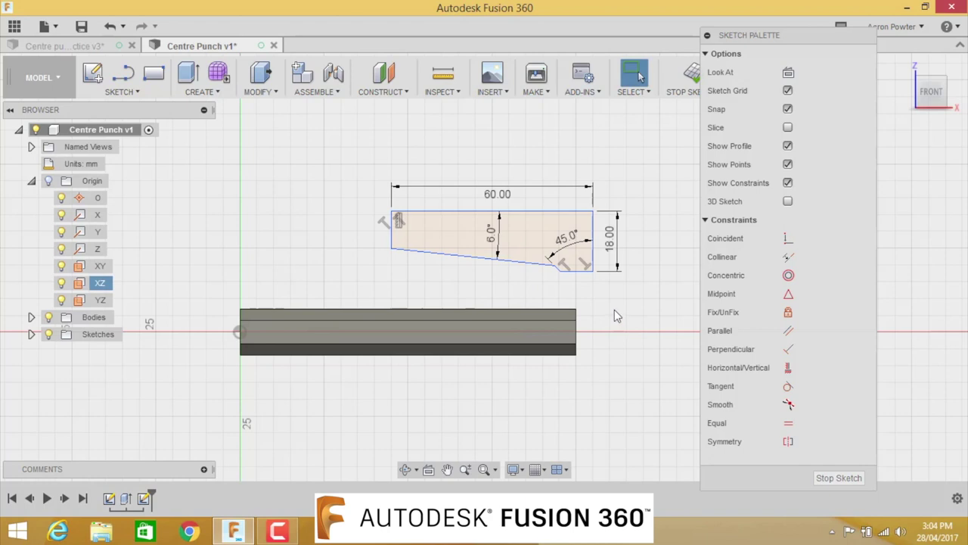
Dimension the short tip line at 5 mm and the left vertical edge at 10 mm
key(d)
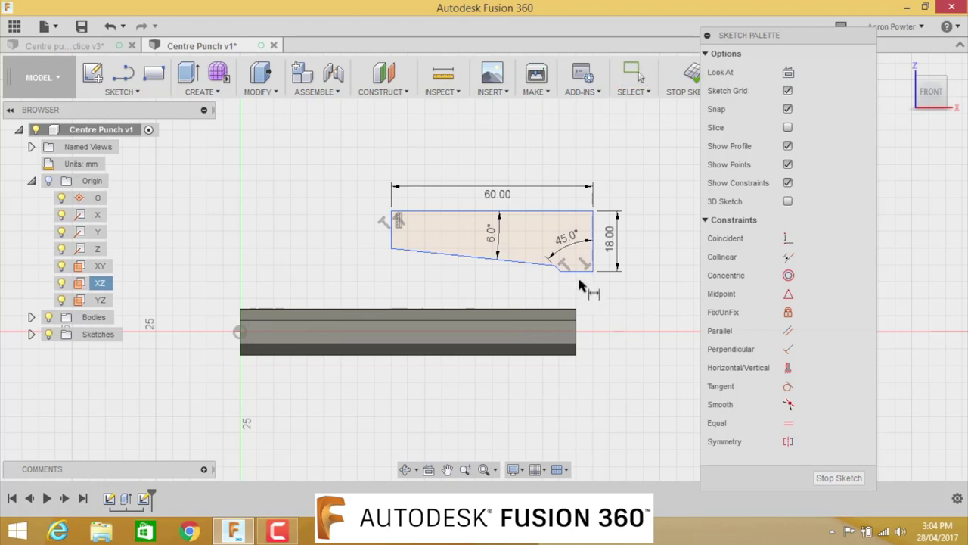
click(574, 270)
click(579, 288)
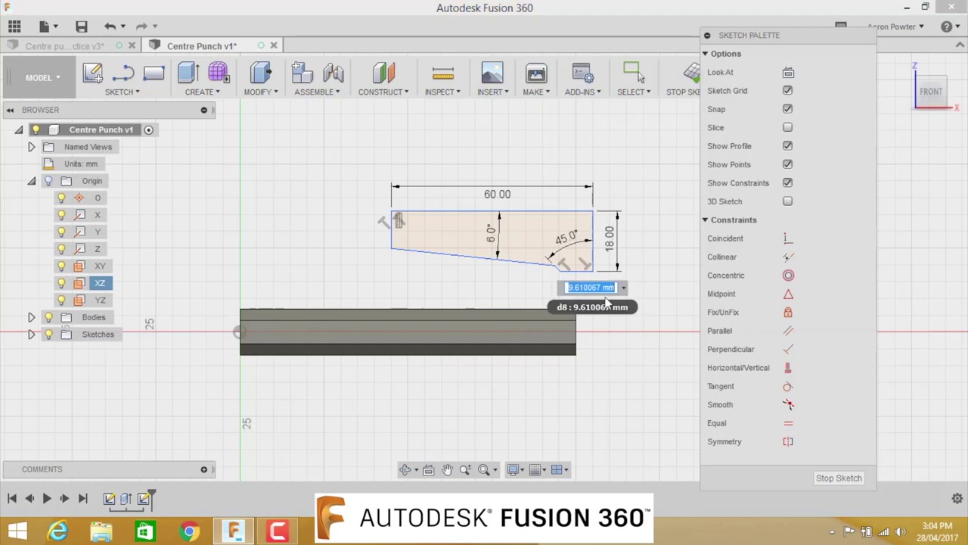
text(5)
key(Return)
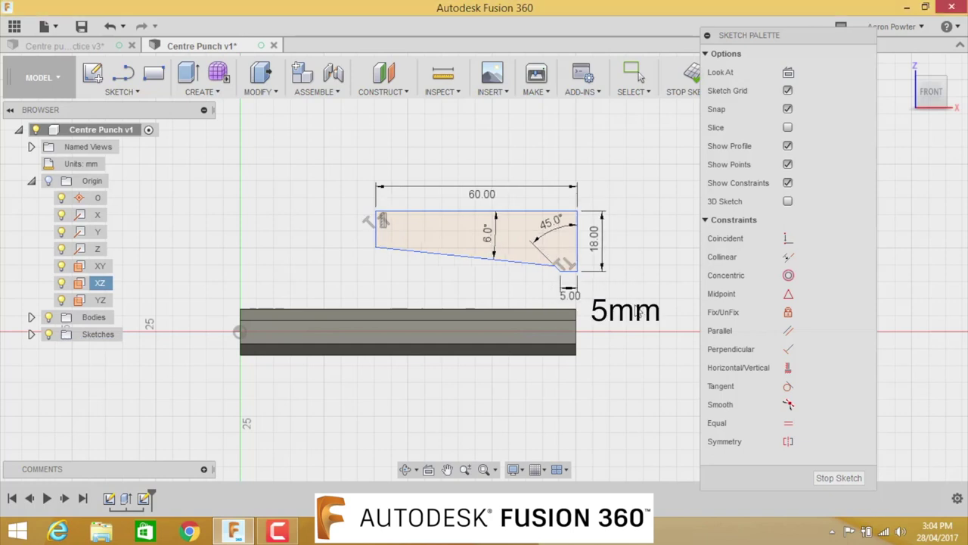
click(377, 236)
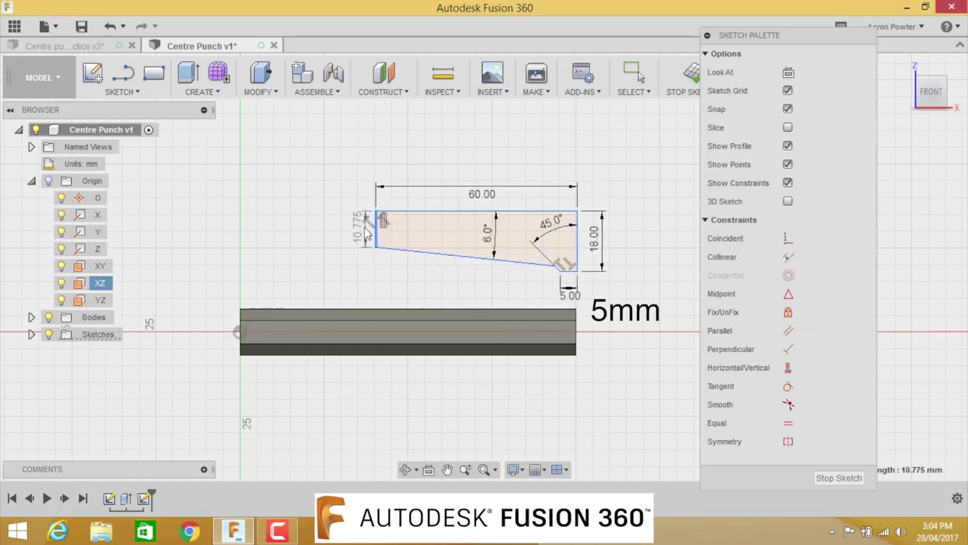
click(360, 232)
text(10)
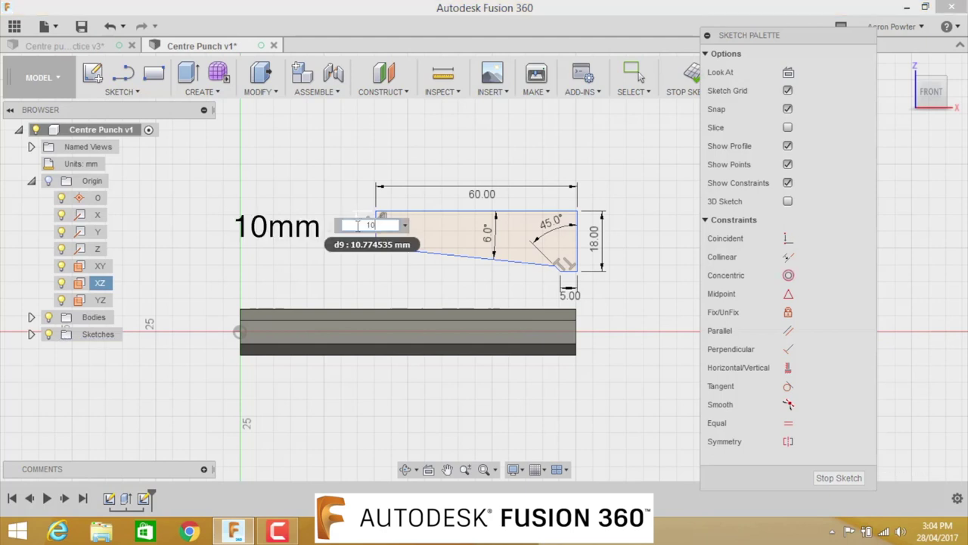
key(Return)
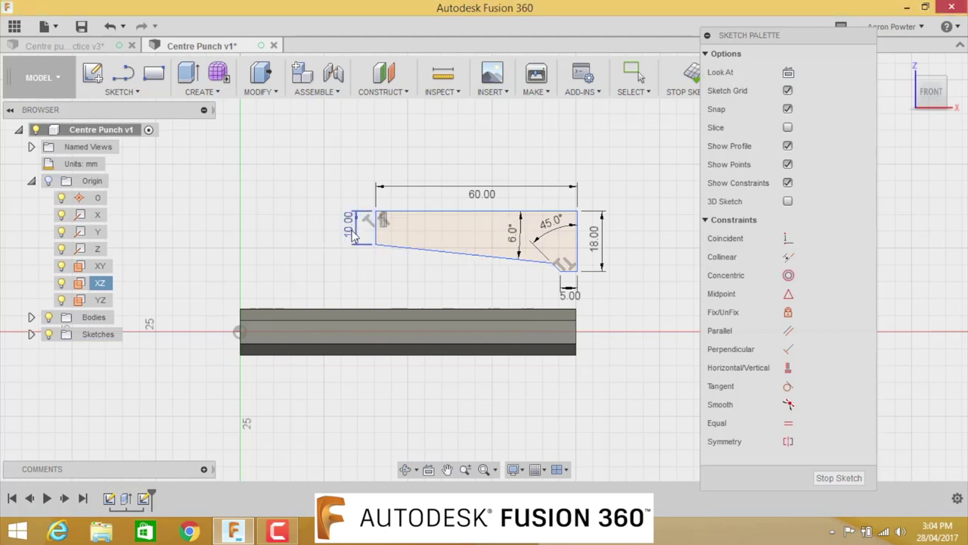
Tidy the 10.00, 45.0° and 6.0° dimension labels into clearer positions
drag(358, 235, 355, 236)
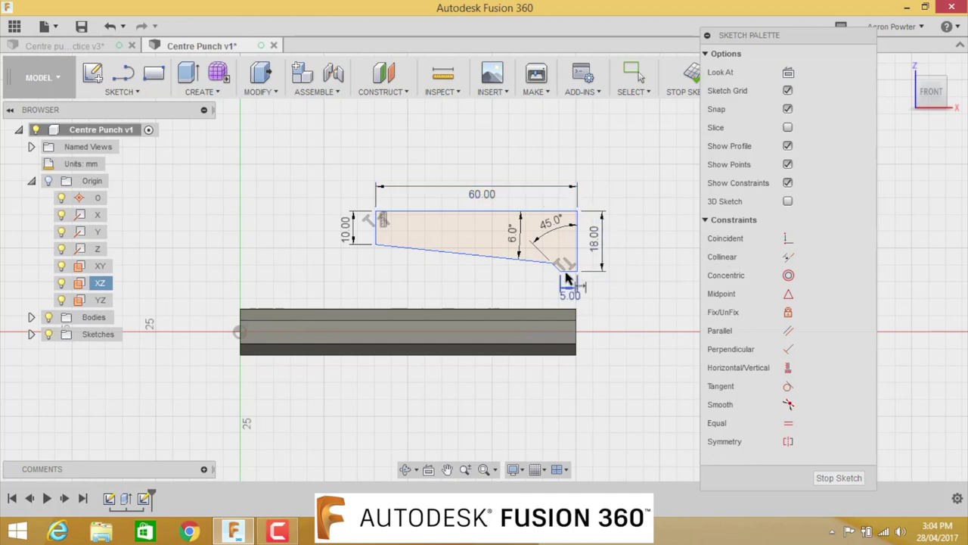
scroll(553, 266, up, 4)
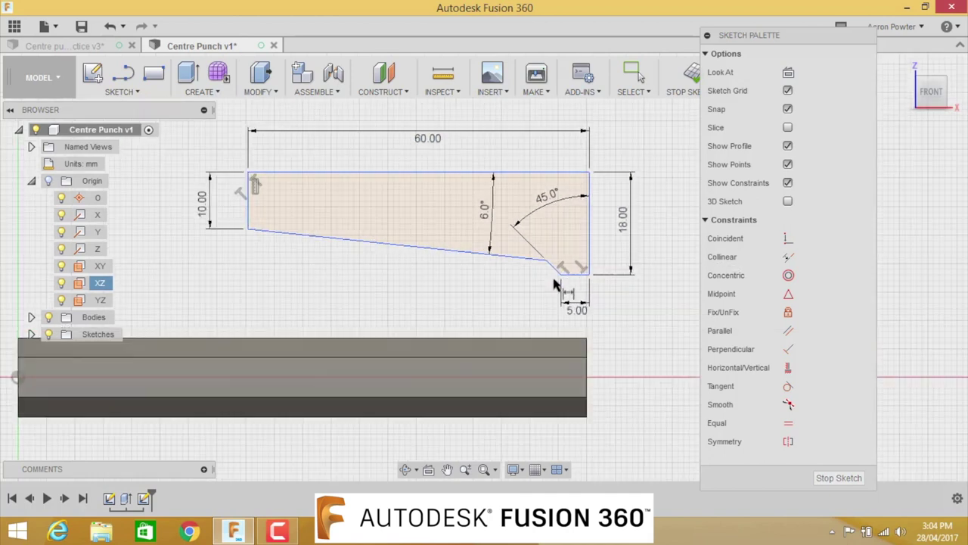
drag(548, 180, 578, 258)
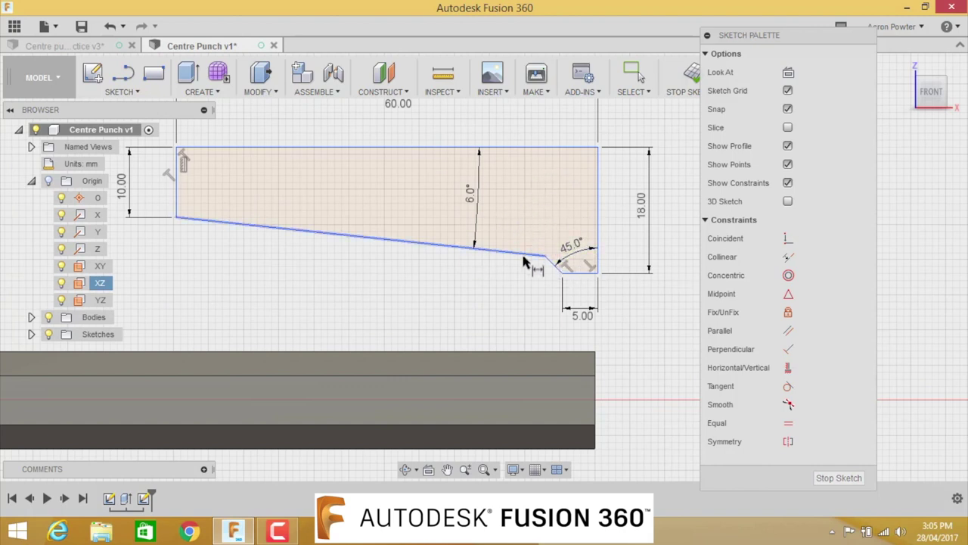
drag(487, 213, 397, 200)
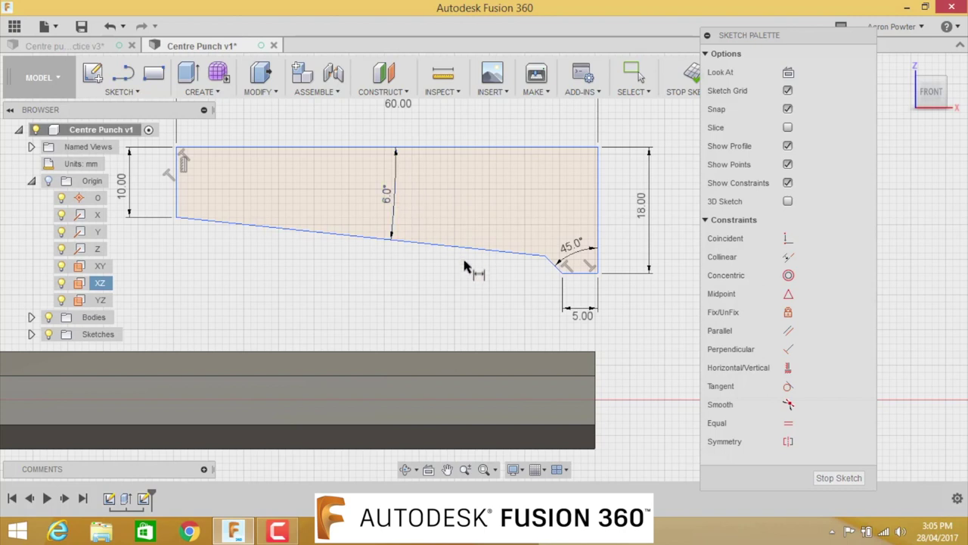
scroll(465, 266, down, 2)
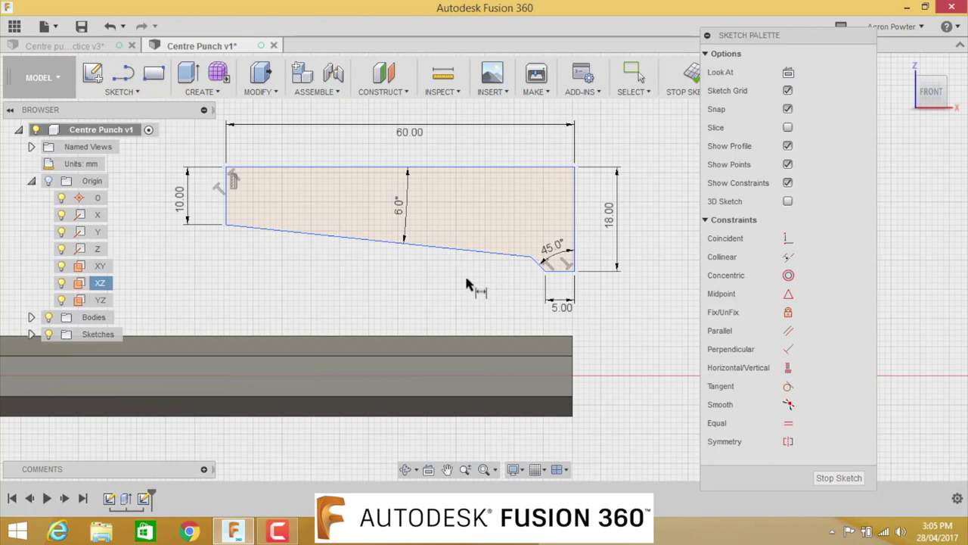
Drag the profile's bottom-right corner point down onto the horizontal X axis
key(Escape)
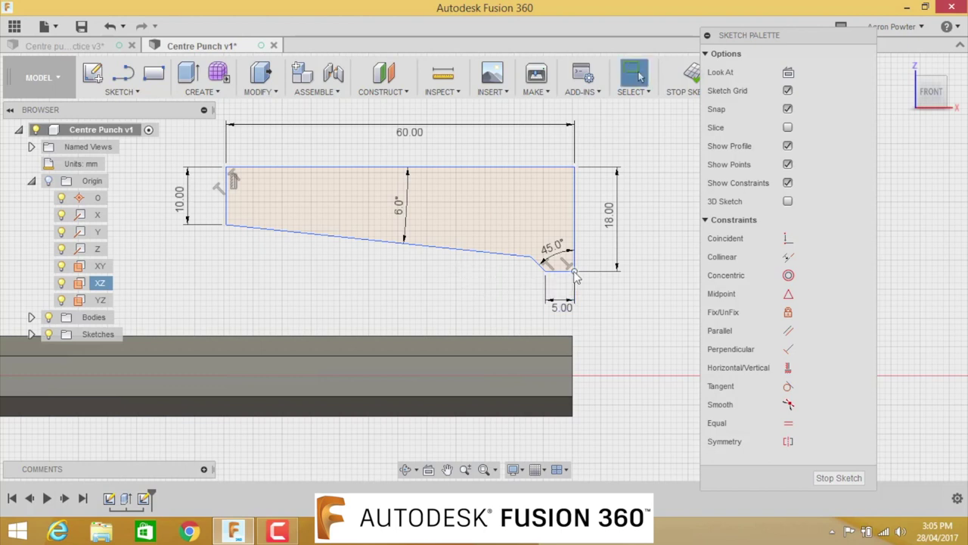
mouse_move(575, 273)
mouse_down()
mouse_move(573, 374)
mouse_move(559, 321)
mouse_up()
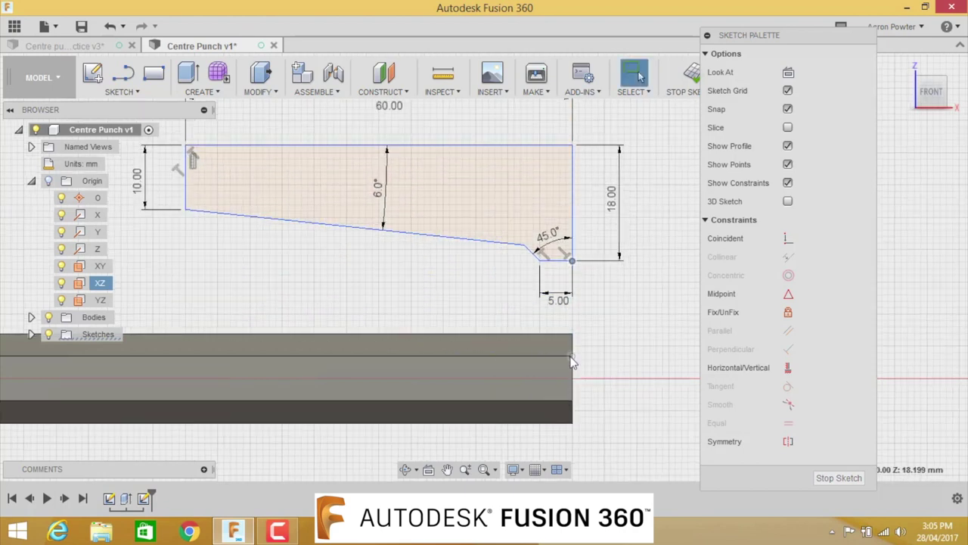
middle_drag(592, 341, 558, 270)
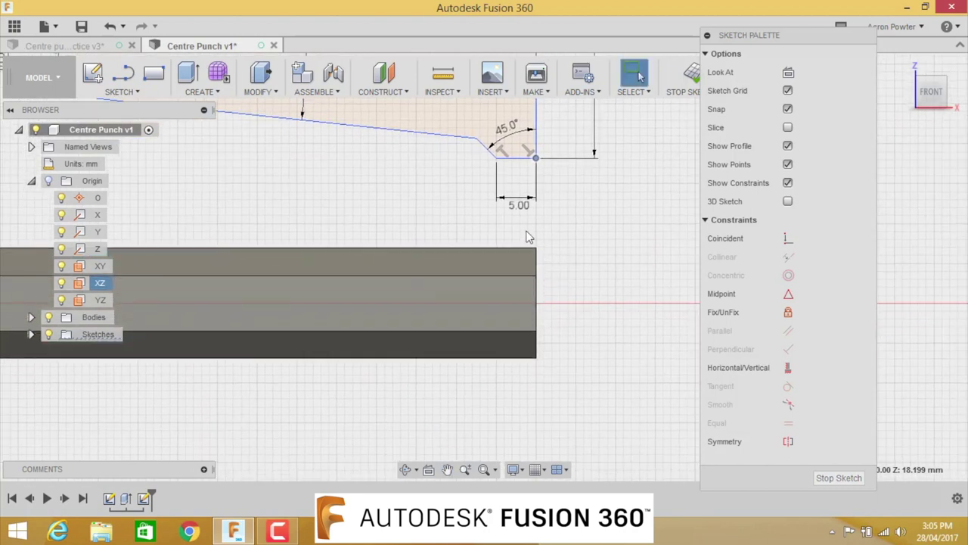
click(543, 177)
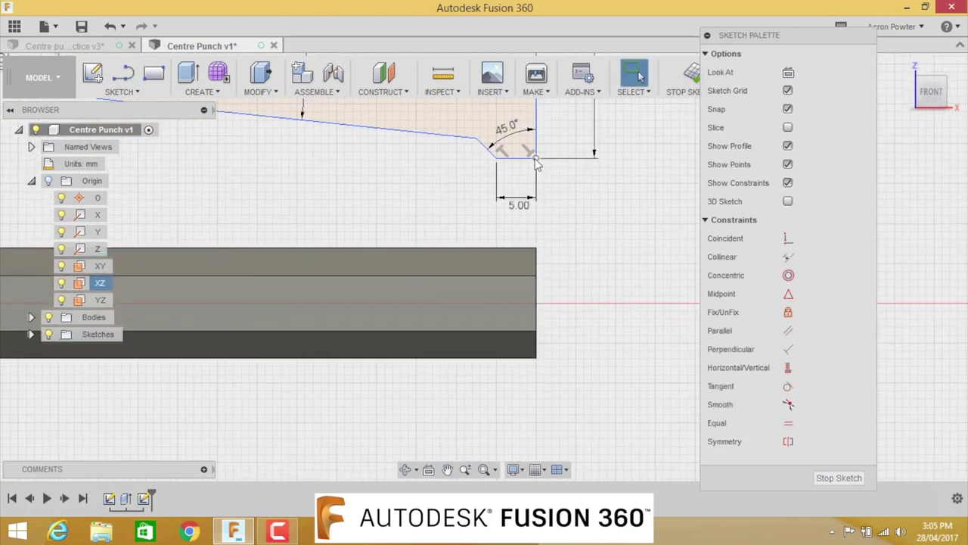
click(535, 160)
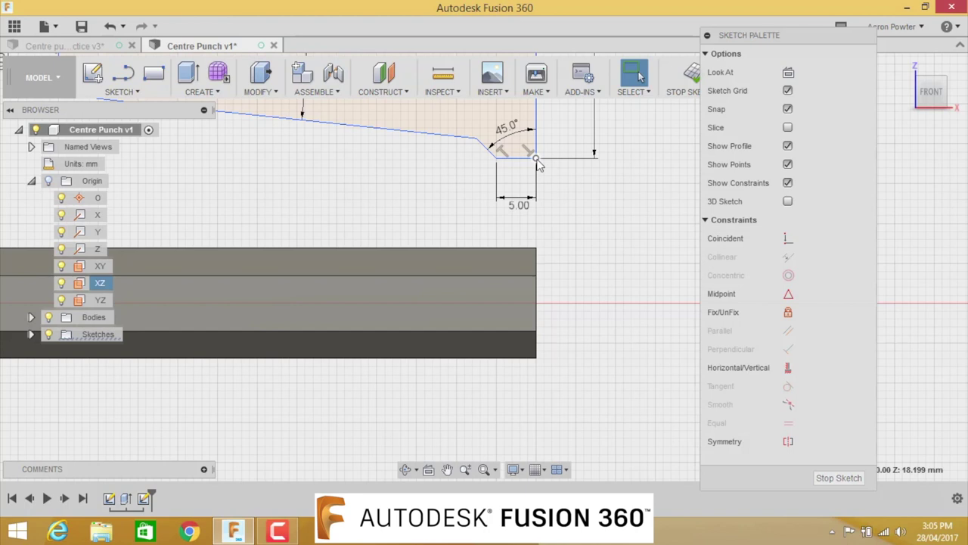
drag(537, 161, 537, 304)
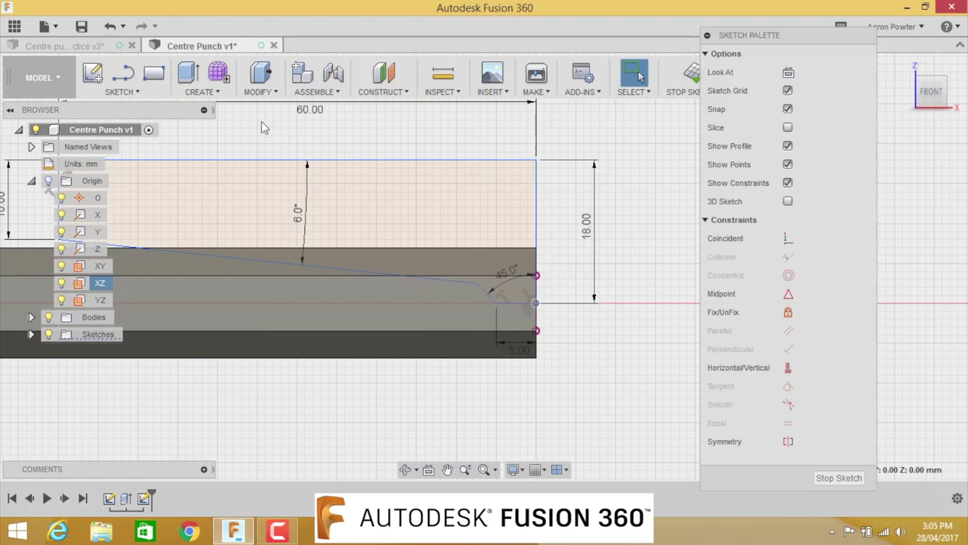
Revolve-cut the tip sketch profile a full 360° around the X axis
click(217, 92)
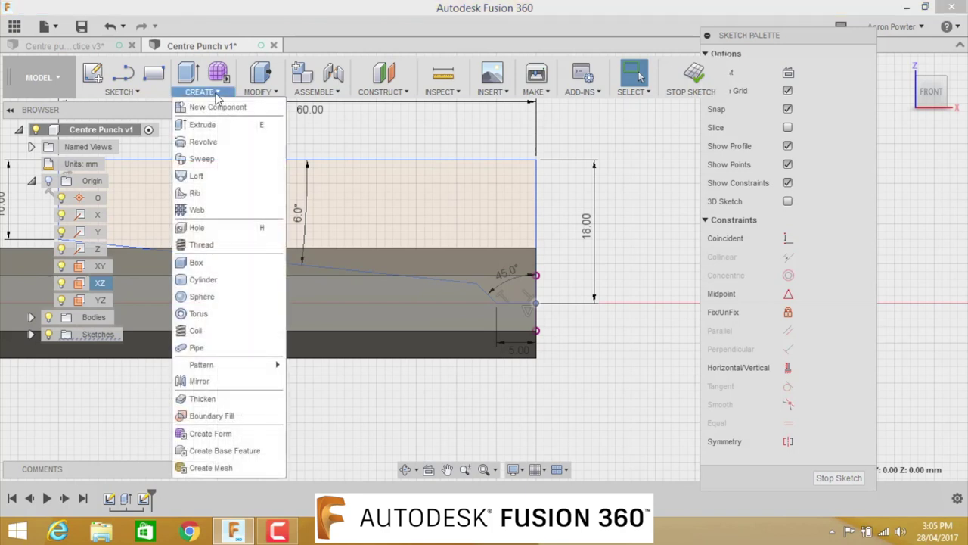
click(217, 143)
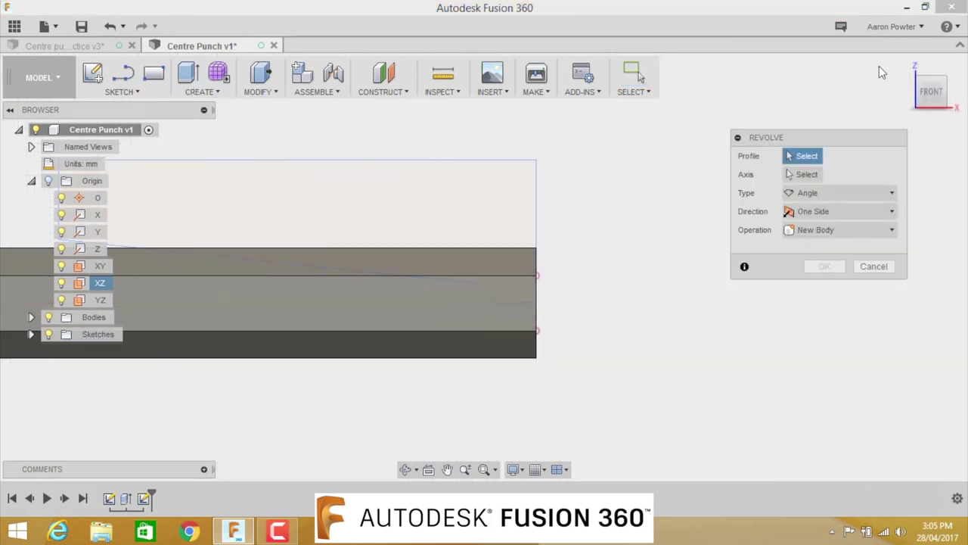
click(904, 66)
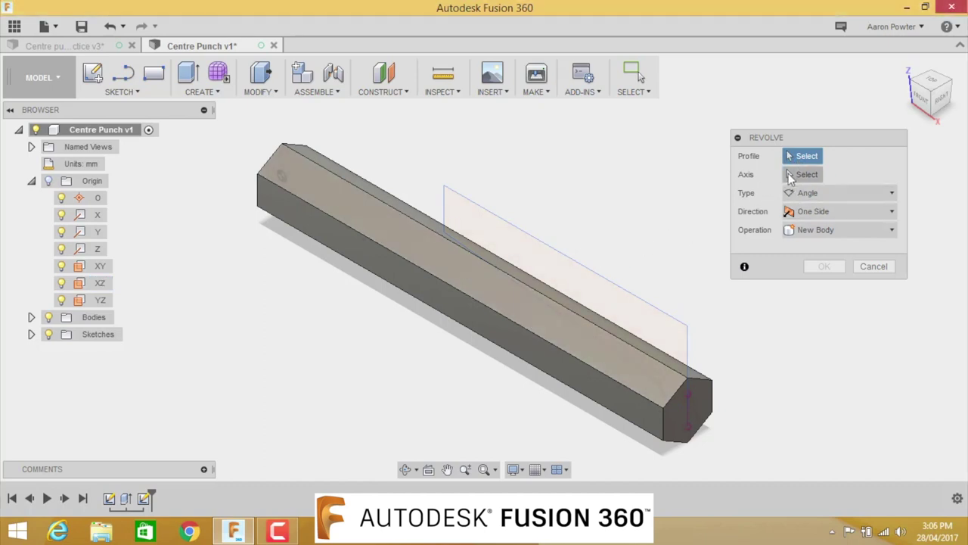
drag(810, 138, 798, 131)
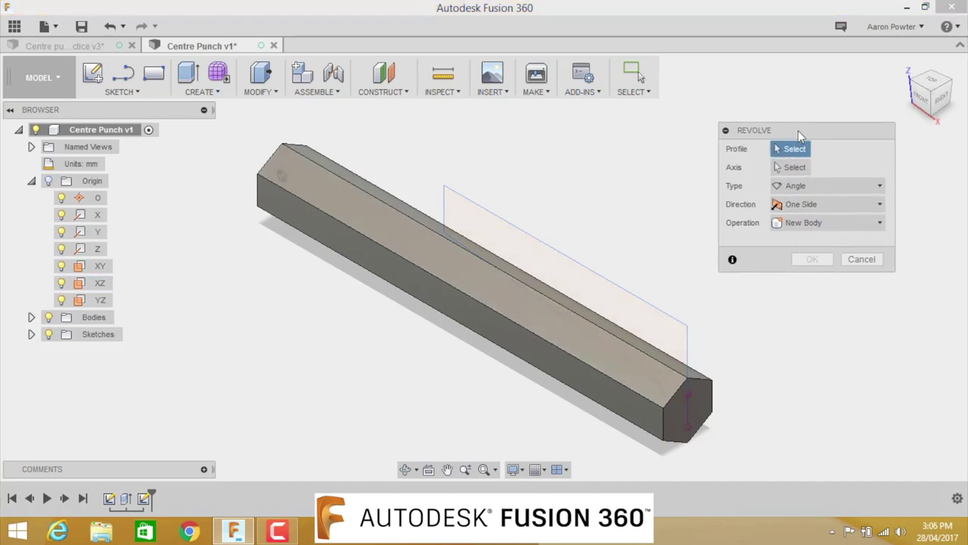
click(667, 335)
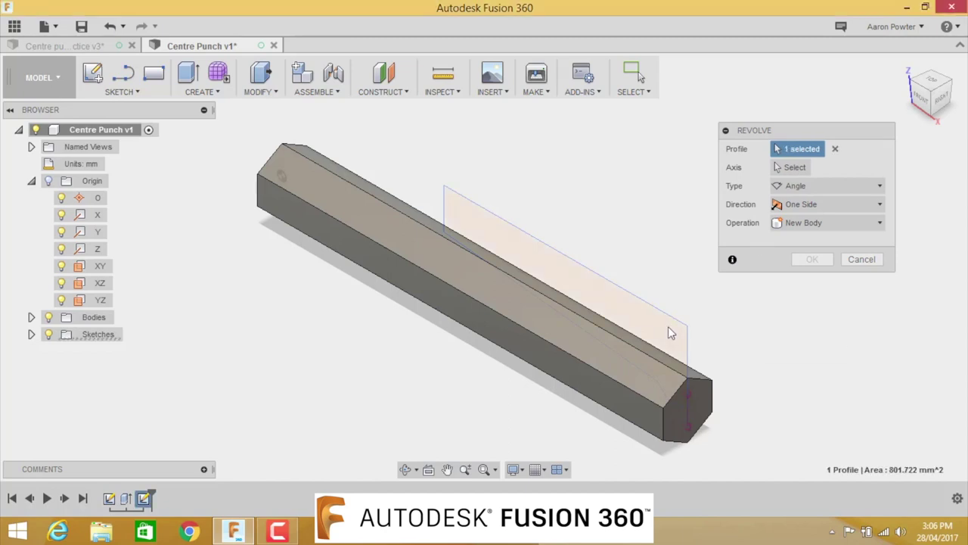
click(789, 168)
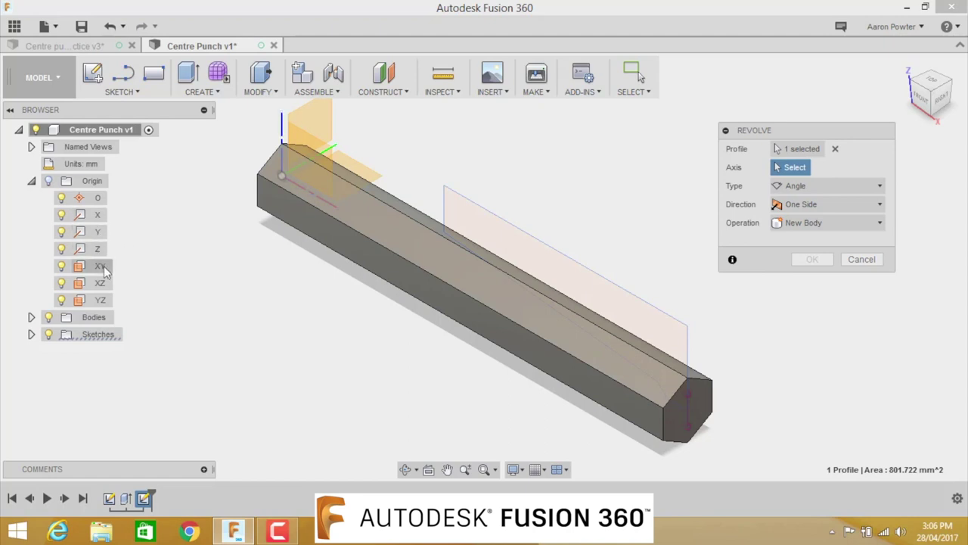
click(98, 215)
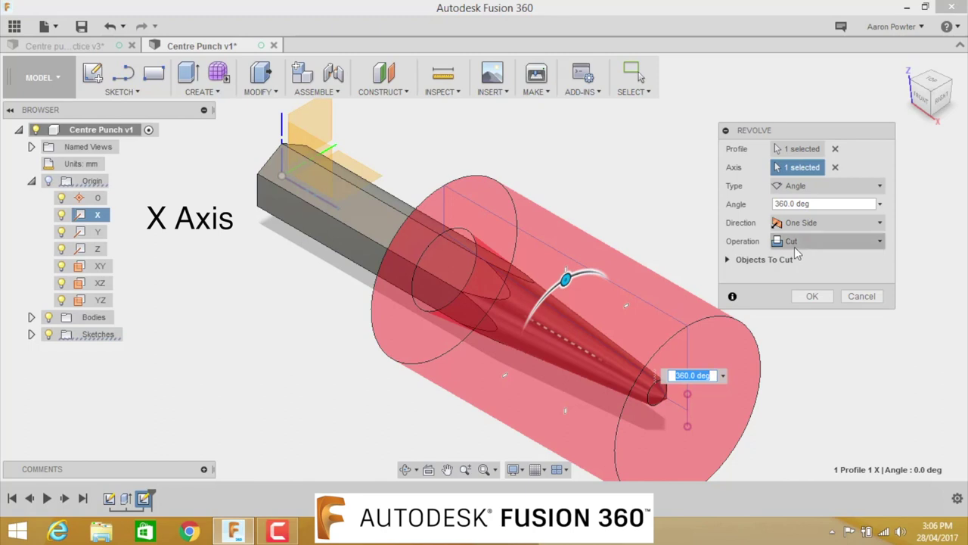
click(810, 296)
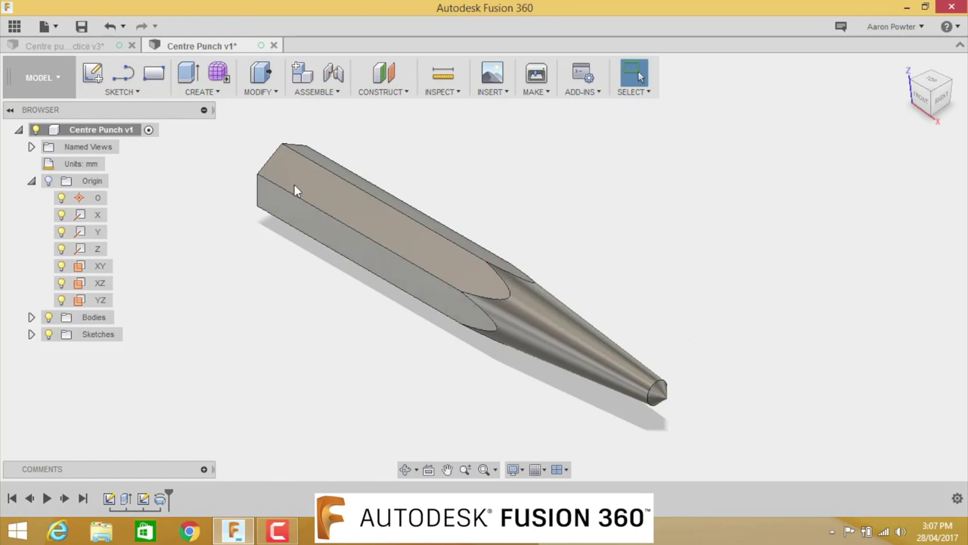
Glance at the gold practice punch, then return to Centre Punch v1 and open Sketch2's timeline menu
click(60, 44)
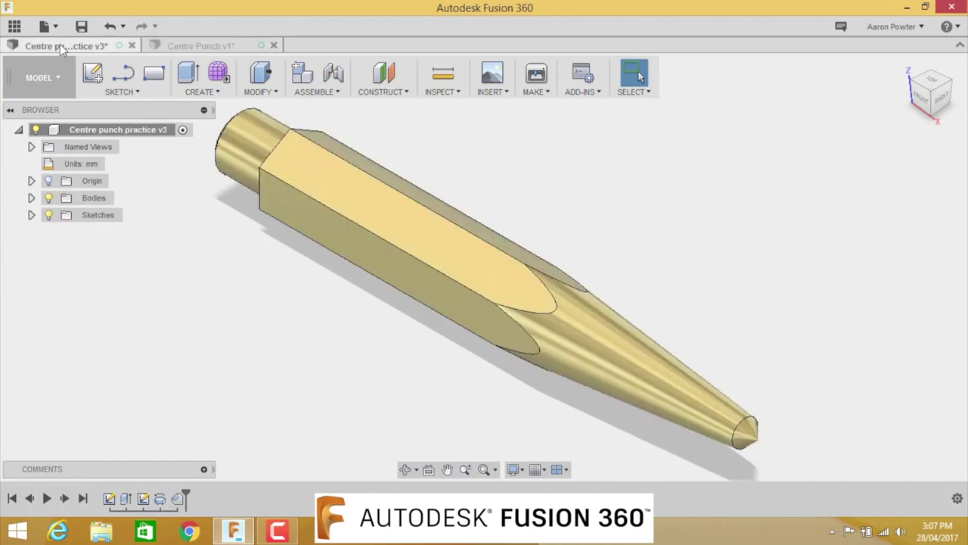
click(183, 45)
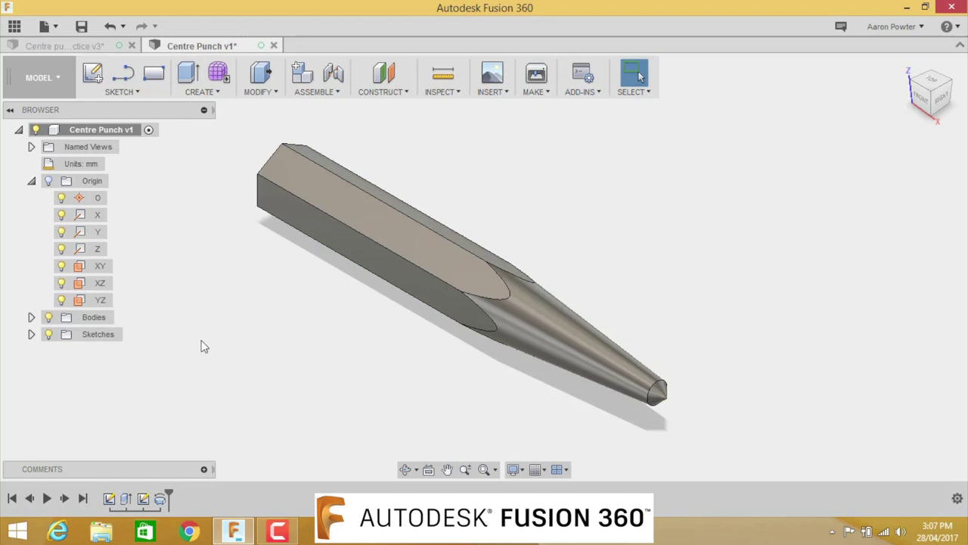
right_click(143, 501)
click(112, 399)
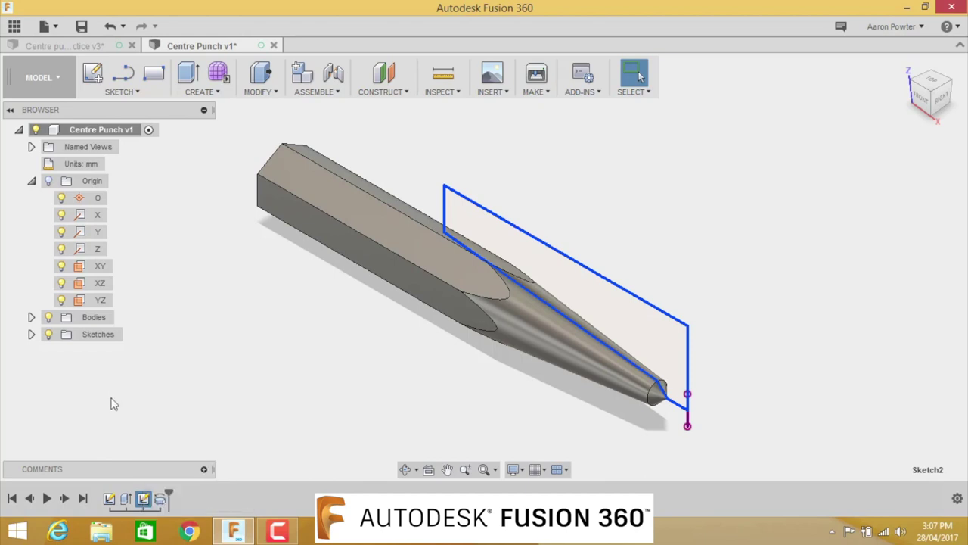
right_click(144, 501)
Edit Sketch2 and draw a closed four-line rectangle beside the body's end
click(182, 397)
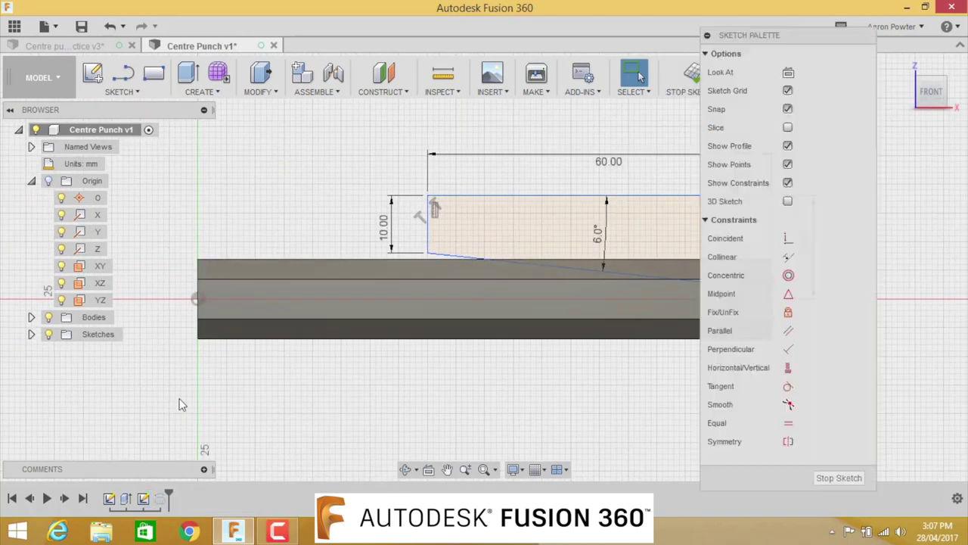
mouse_move(279, 416)
middle_down()
mouse_move(491, 418)
mouse_move(471, 397)
middle_up()
key(l)
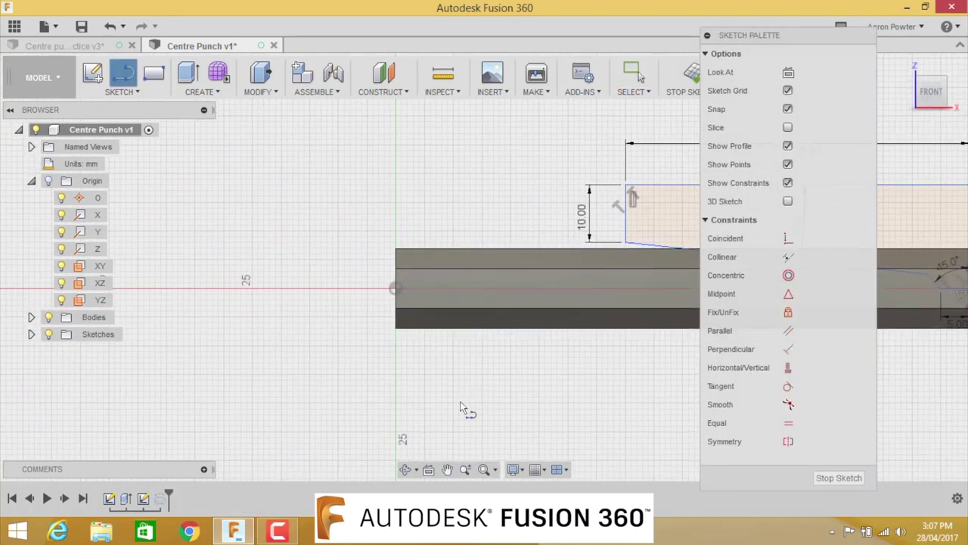
click(310, 205)
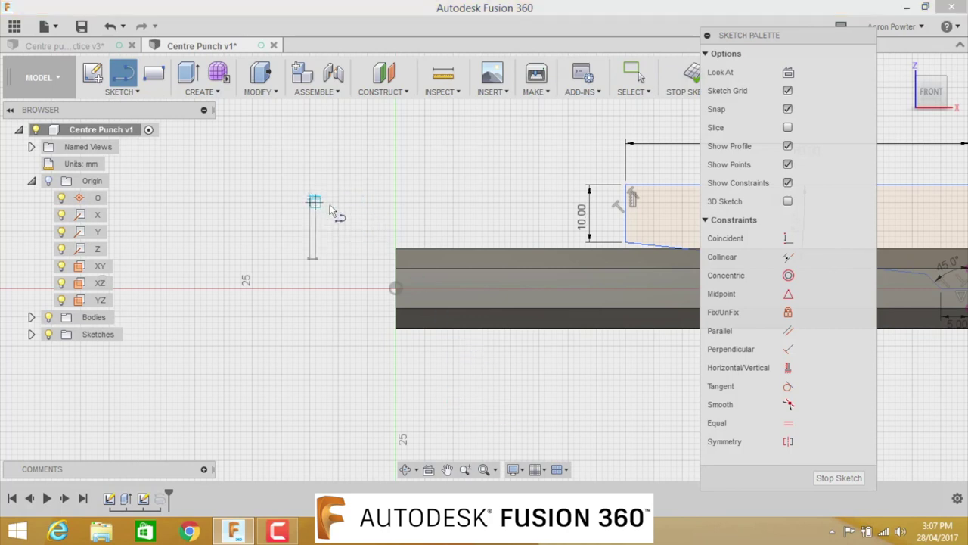
click(367, 203)
click(368, 176)
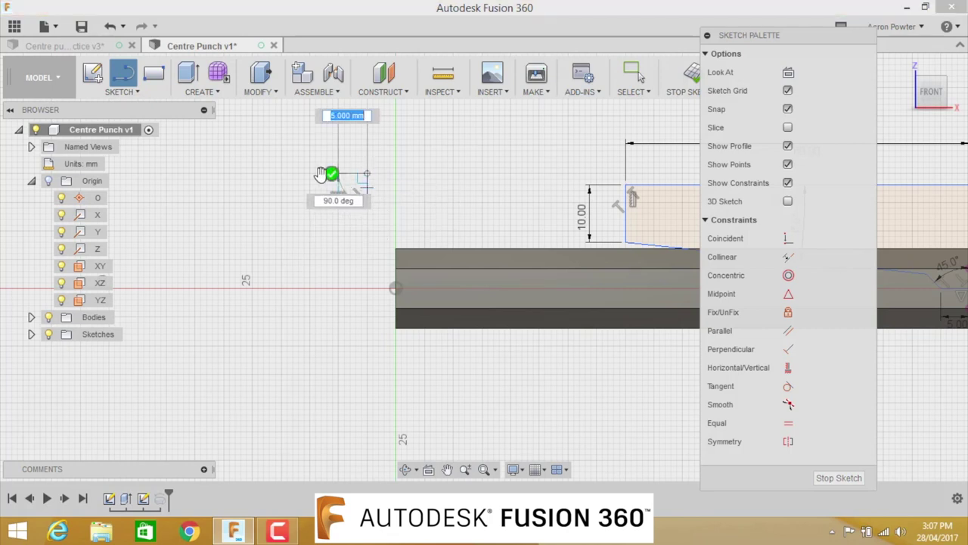
click(309, 174)
click(309, 202)
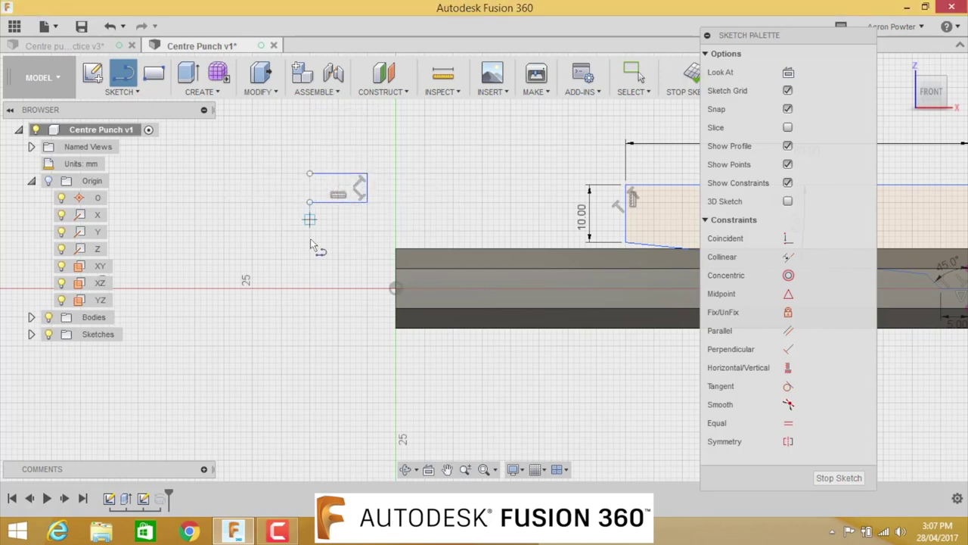
click(309, 195)
key(Escape)
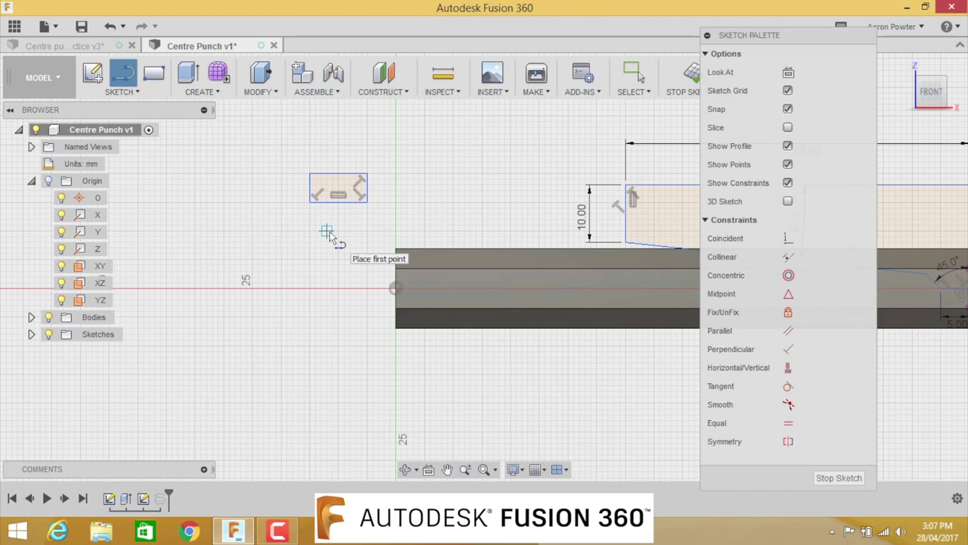
key(Escape)
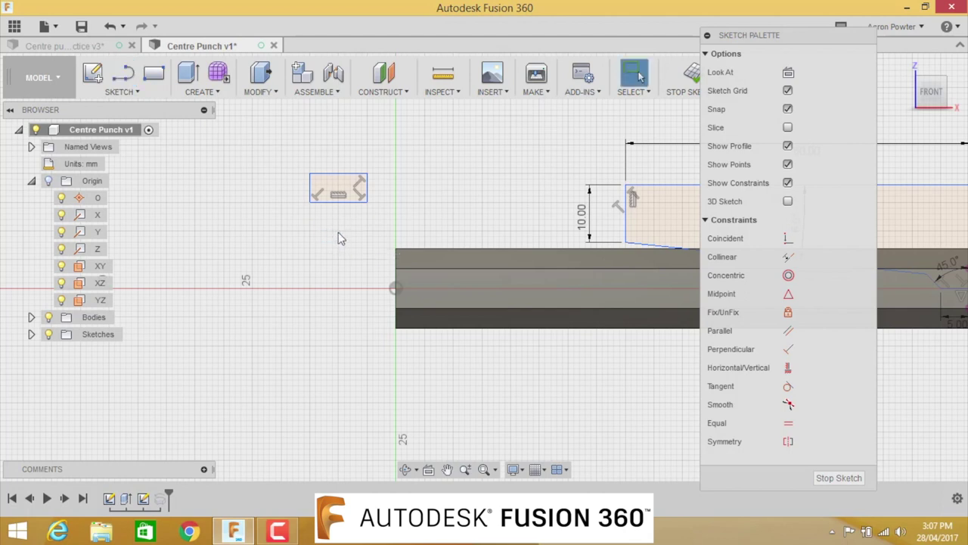
Dimension the rectangle 10 mm wide and 5 mm tall
click(334, 173)
key(d)
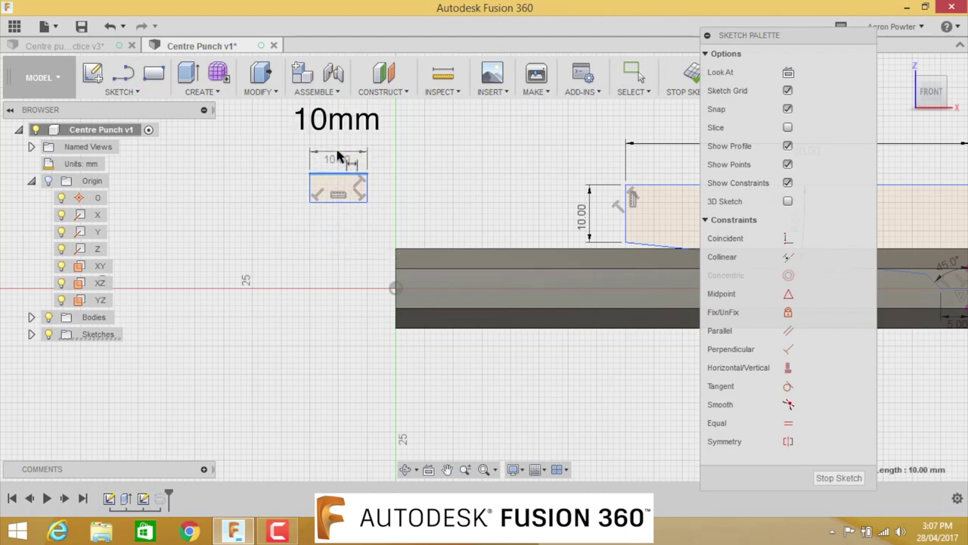
click(360, 128)
key(Return)
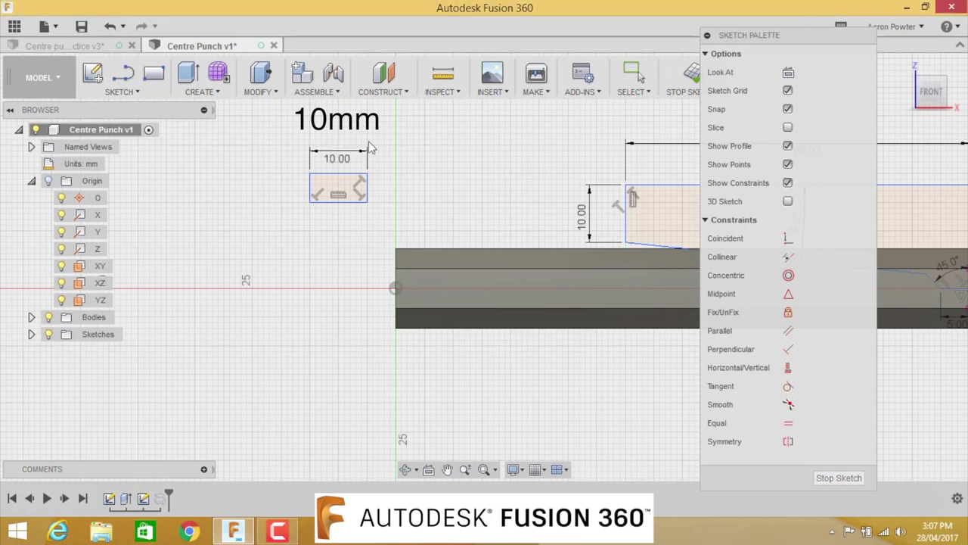
click(310, 189)
click(292, 191)
key(Return)
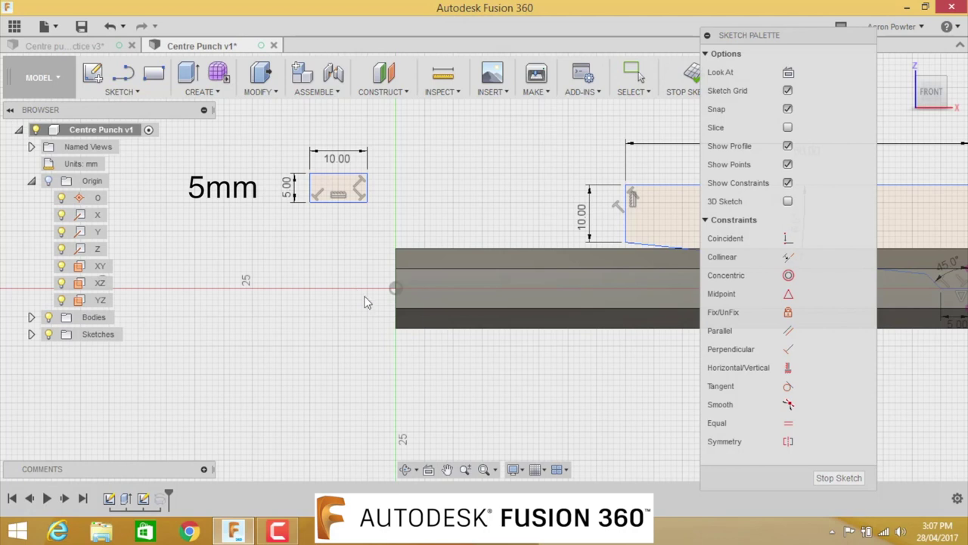
Dimension the rectangle's bottom edge 5 mm from the origin
key(l)
scroll(395, 295, up, 3)
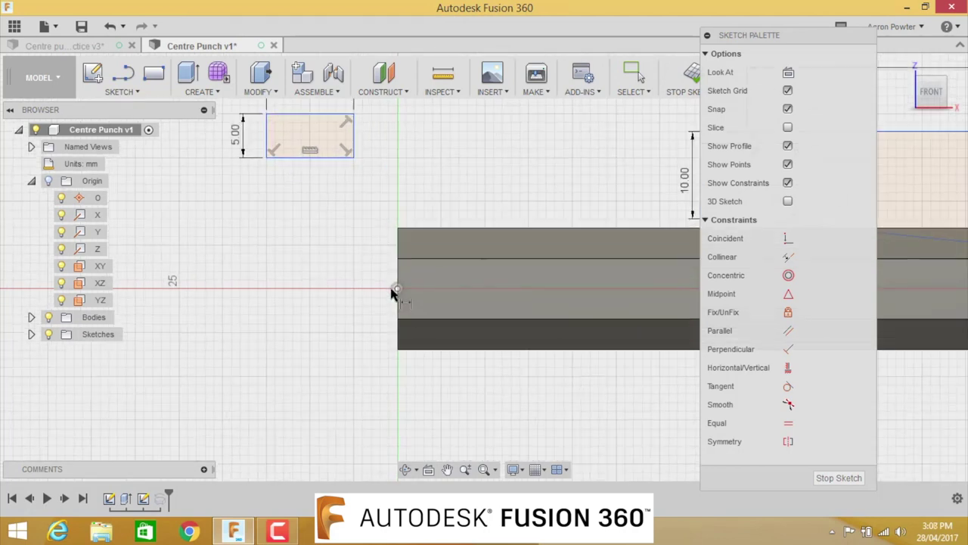
scroll(399, 292, down, 1)
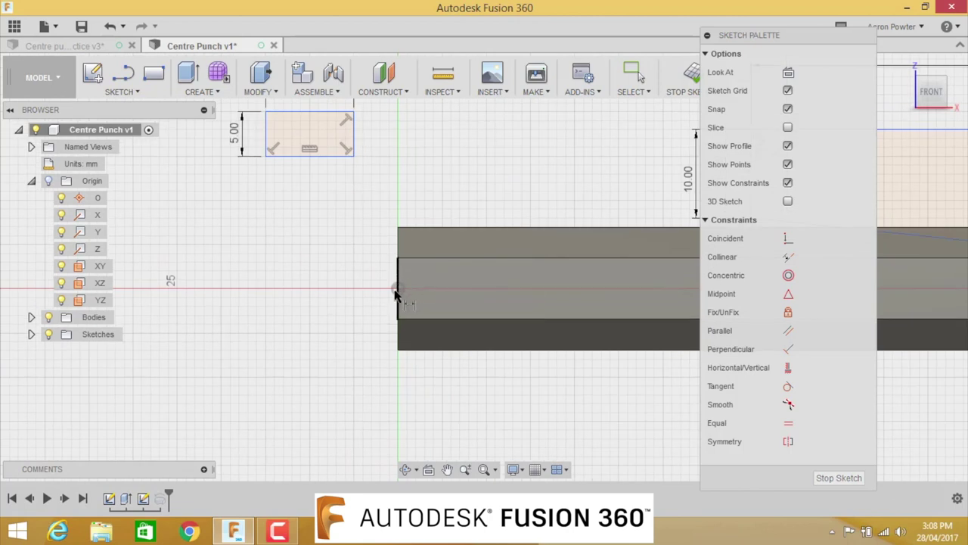
scroll(399, 291, up, 1)
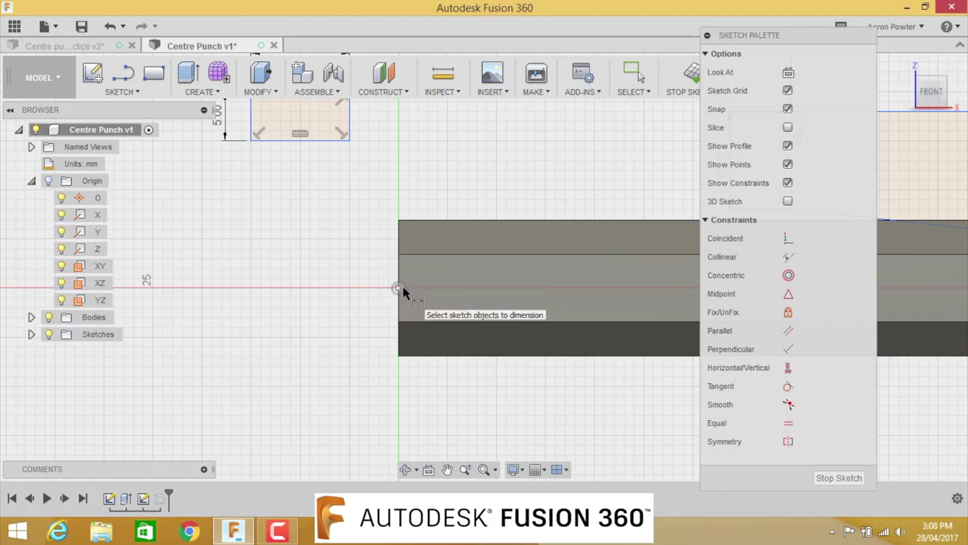
click(402, 291)
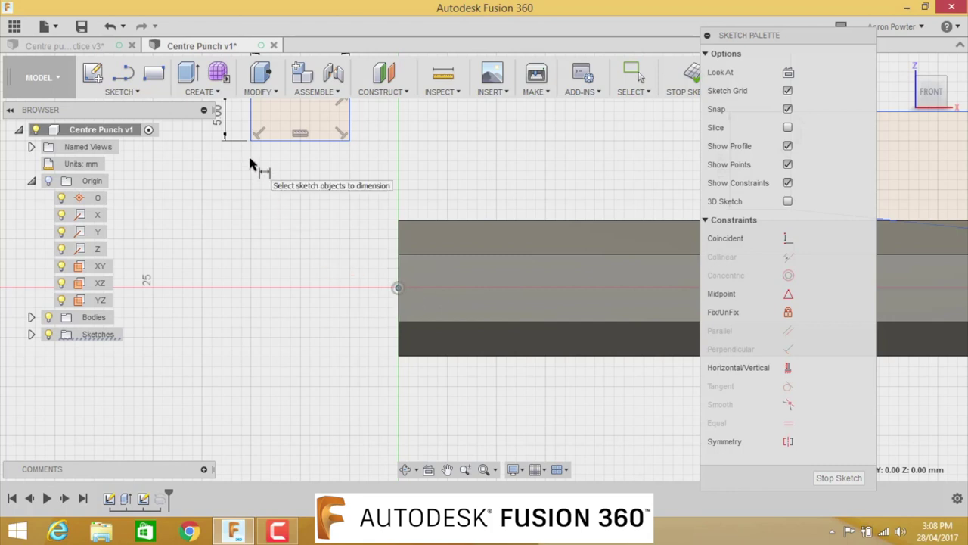
click(295, 147)
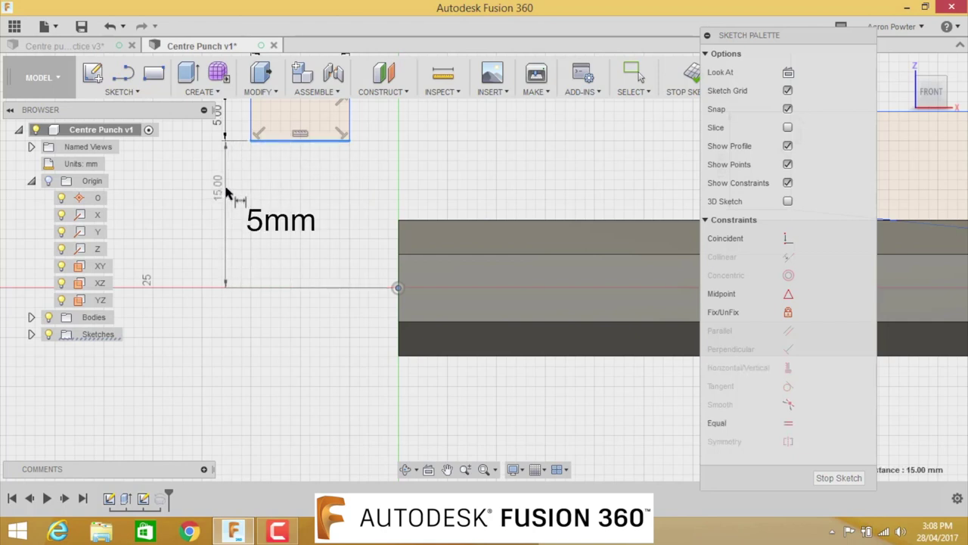
click(225, 193)
text(5)
key(Return)
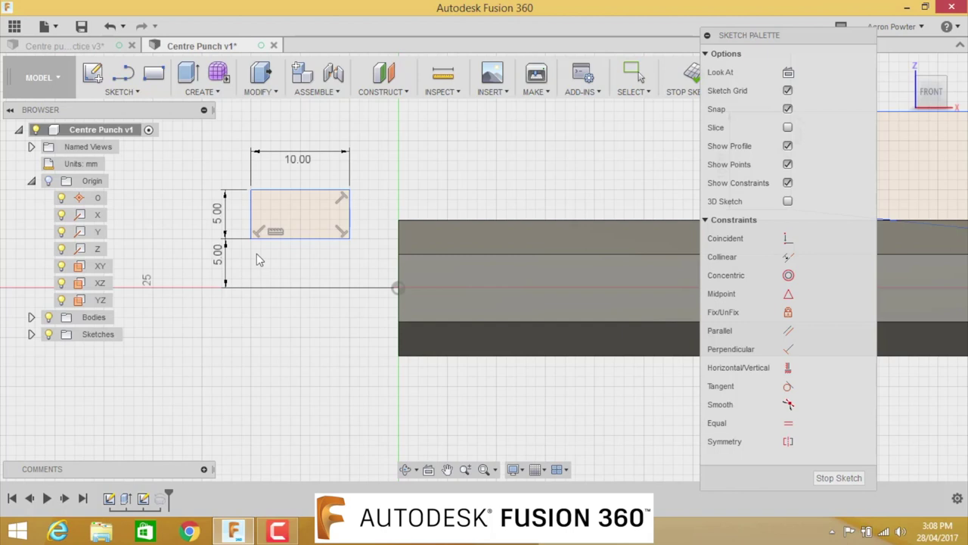
Make the rectangle's lower-left corner coincident with the body's end edge
key(Escape)
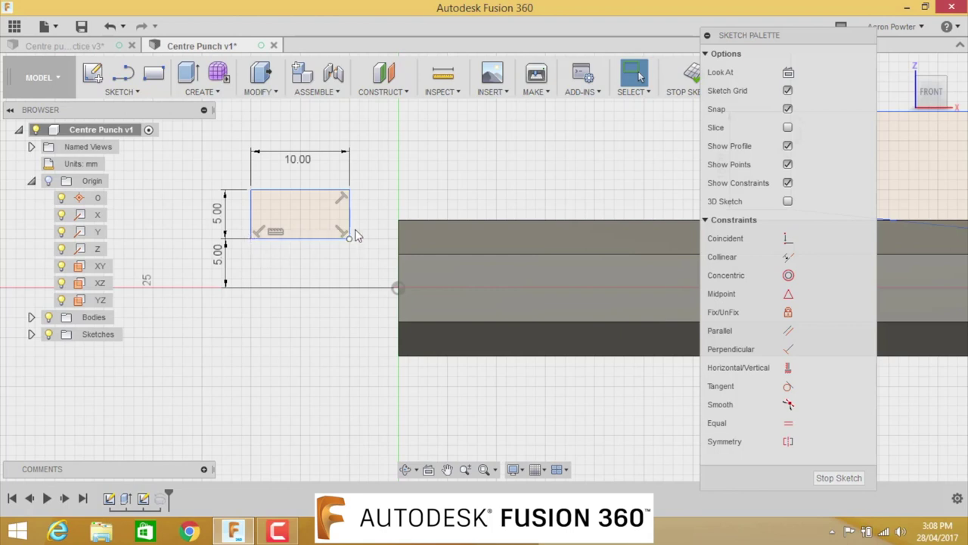
click(251, 239)
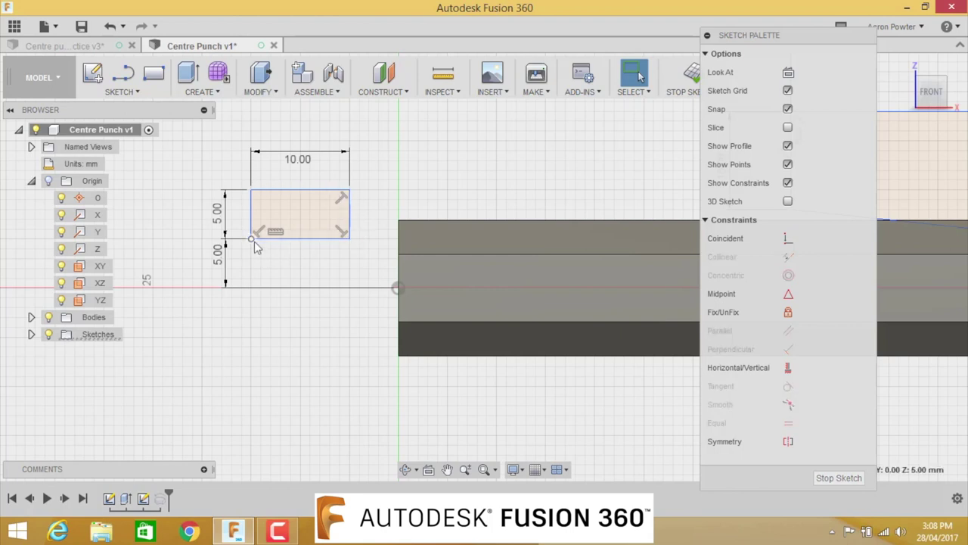
click(399, 241)
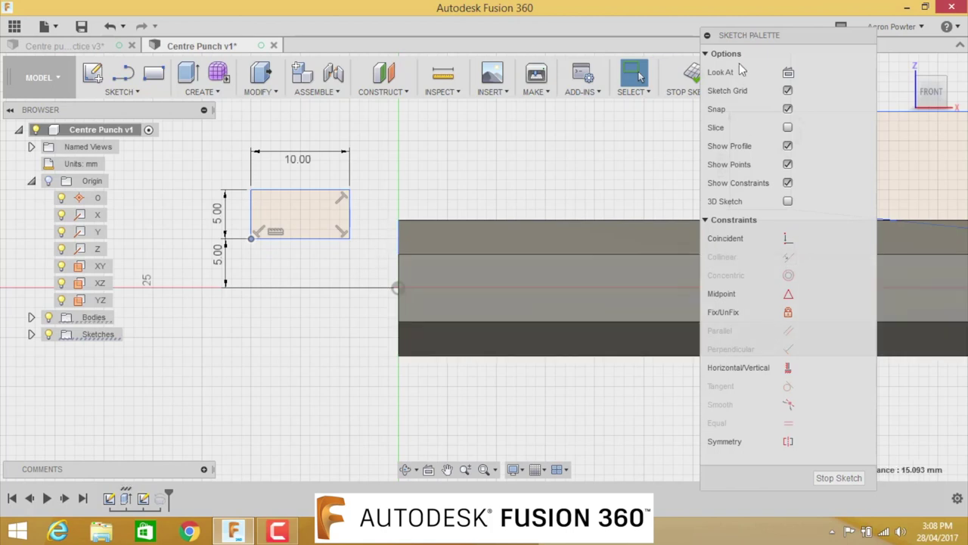
click(788, 239)
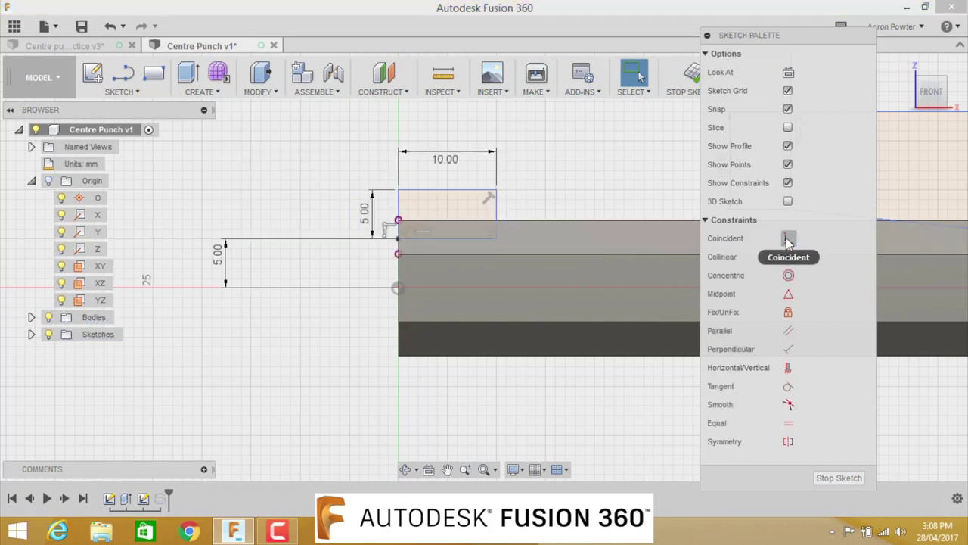
Finish the sketch and reopen the existing revolve cut for editing
click(838, 478)
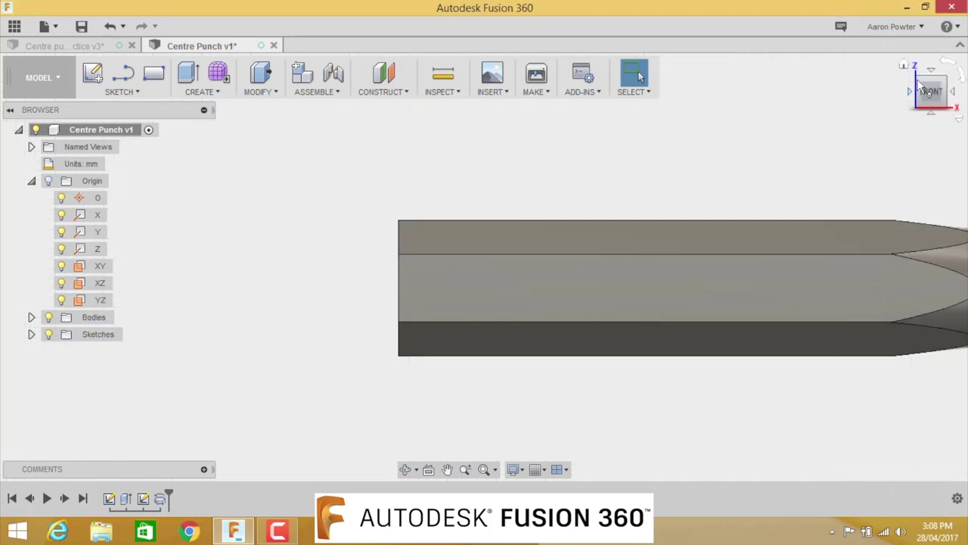
click(903, 65)
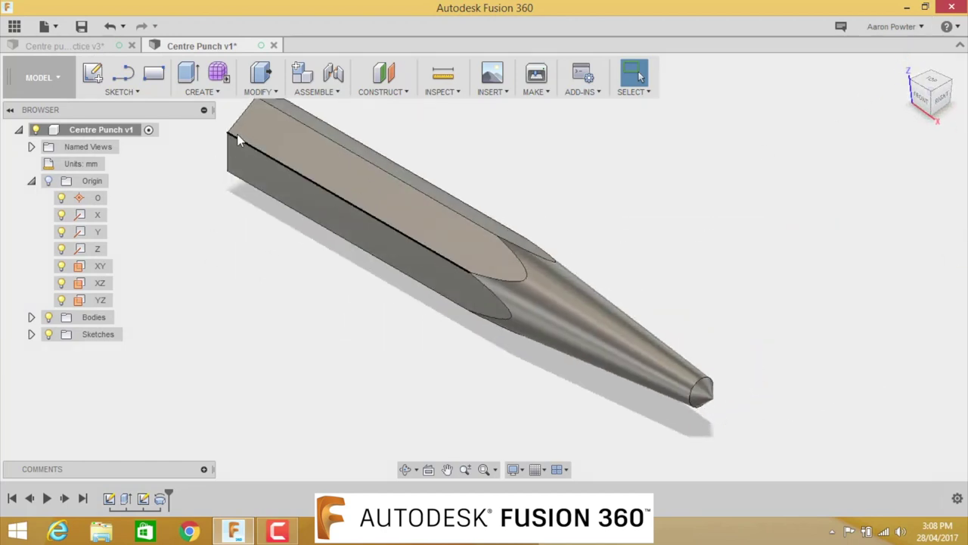
scroll(200, 343, down, 1)
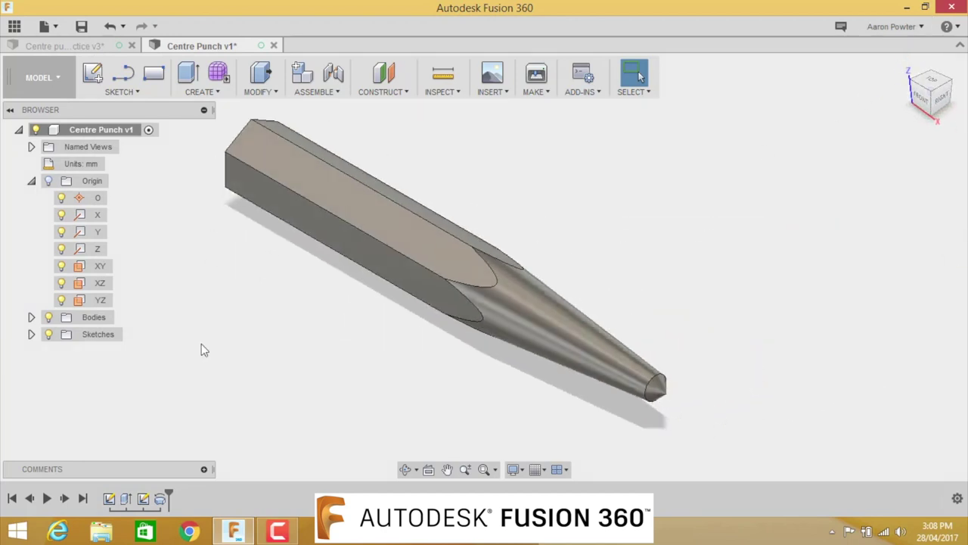
right_click(160, 495)
click(193, 402)
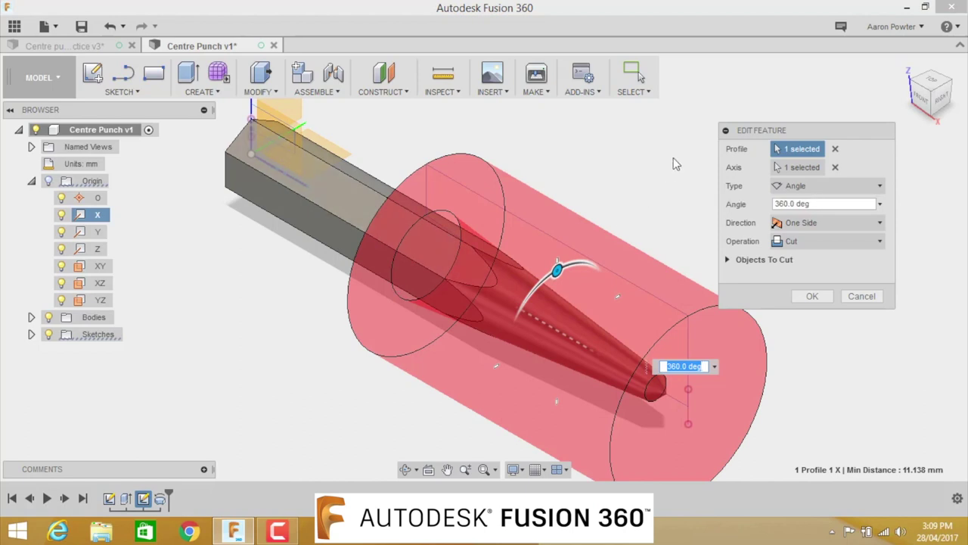
Set the revolve's profiles to the new rectangle and tip profile, with the X axis as axis
click(835, 168)
click(835, 149)
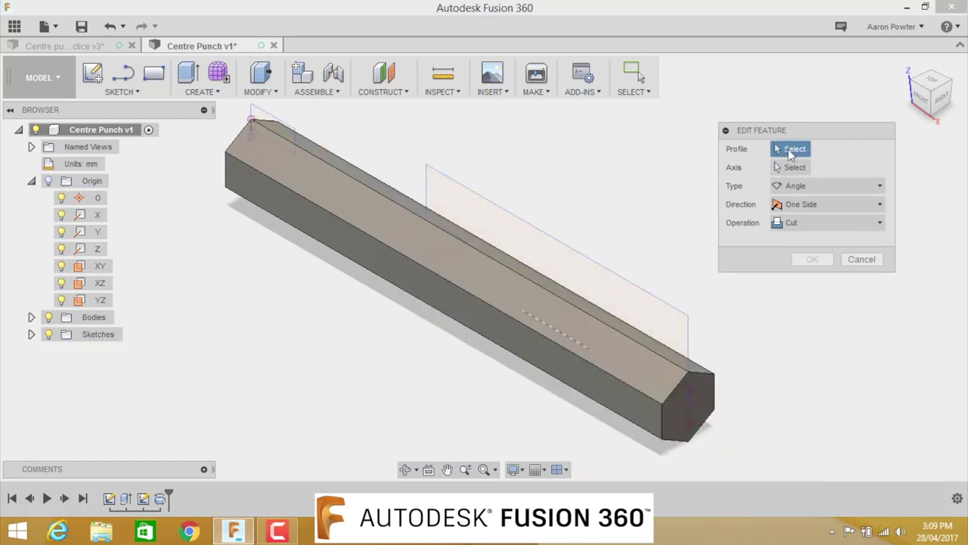
click(259, 119)
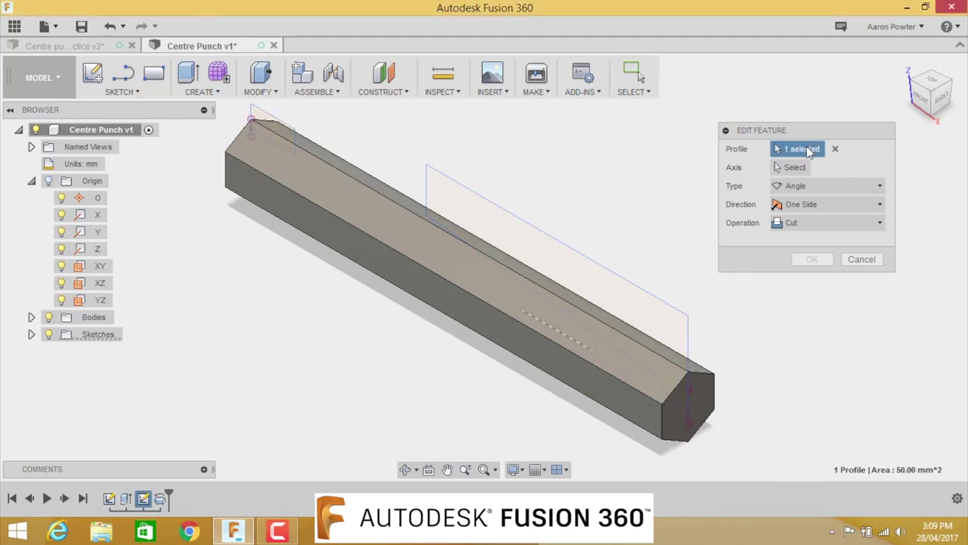
click(505, 236)
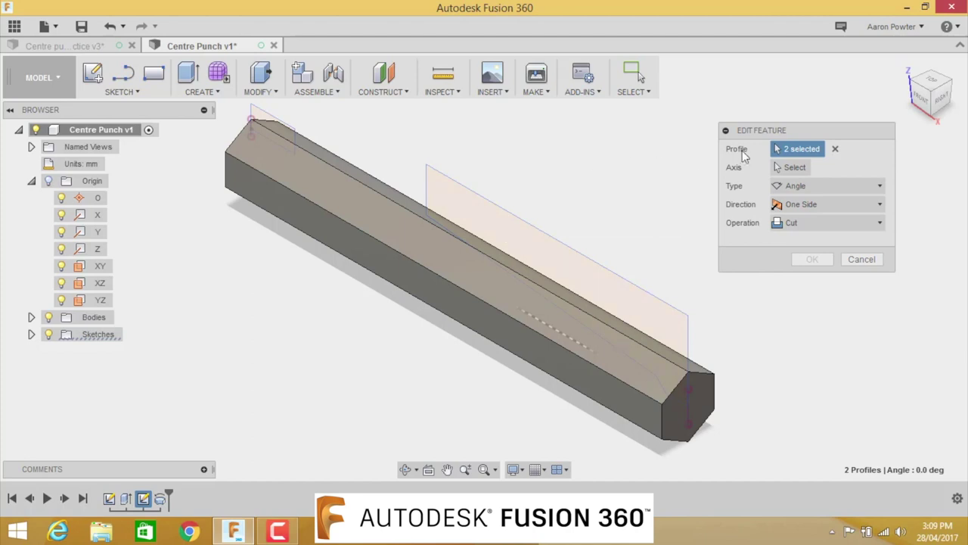
click(794, 168)
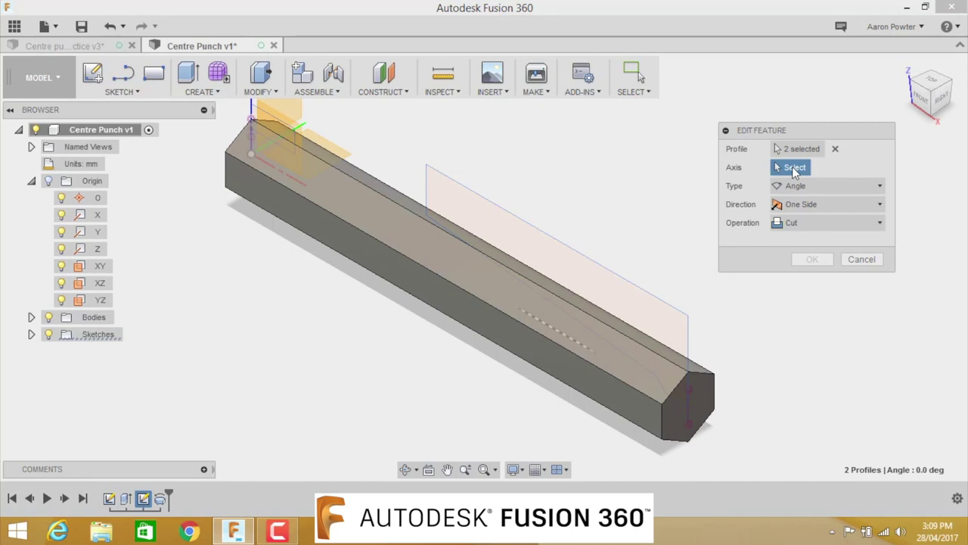
click(31, 180)
click(31, 181)
click(98, 215)
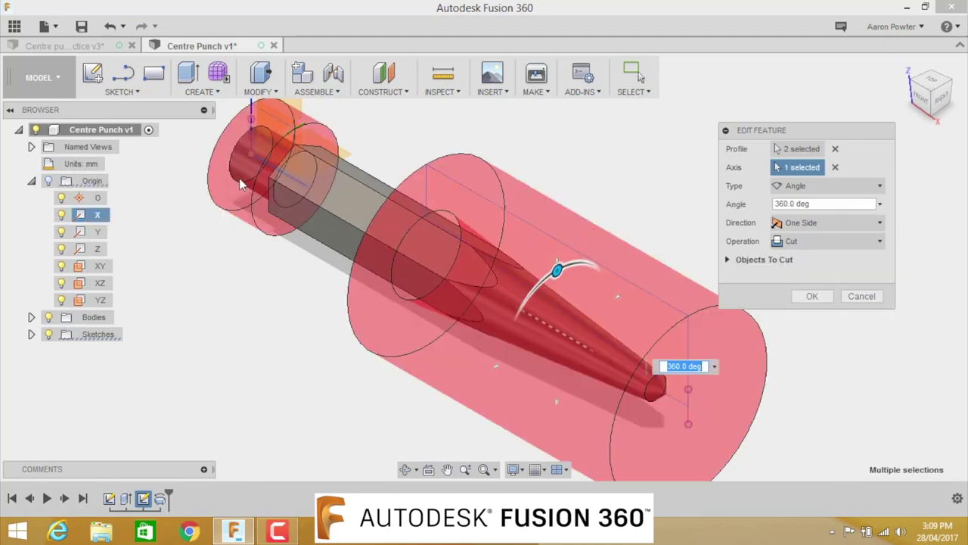
Apply the edited revolve cut, forming the round head and conical point
click(803, 297)
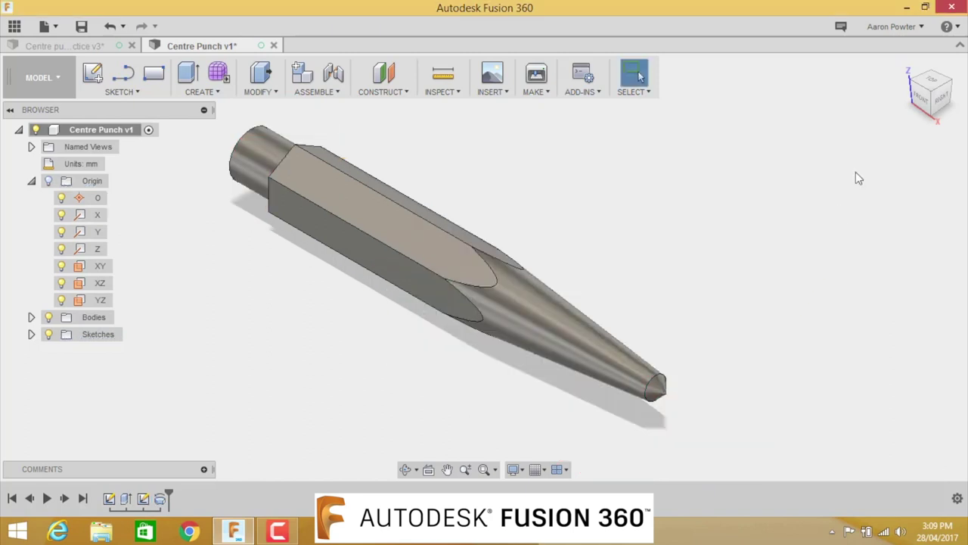
scroll(459, 314, up, 2)
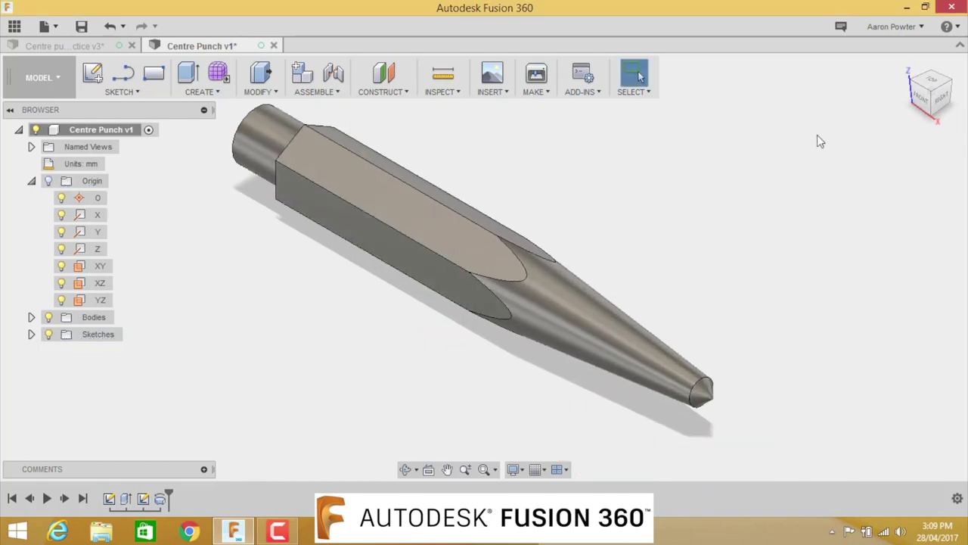
mouse_move(930, 98)
mouse_down()
mouse_move(959, 91)
mouse_move(946, 97)
mouse_up()
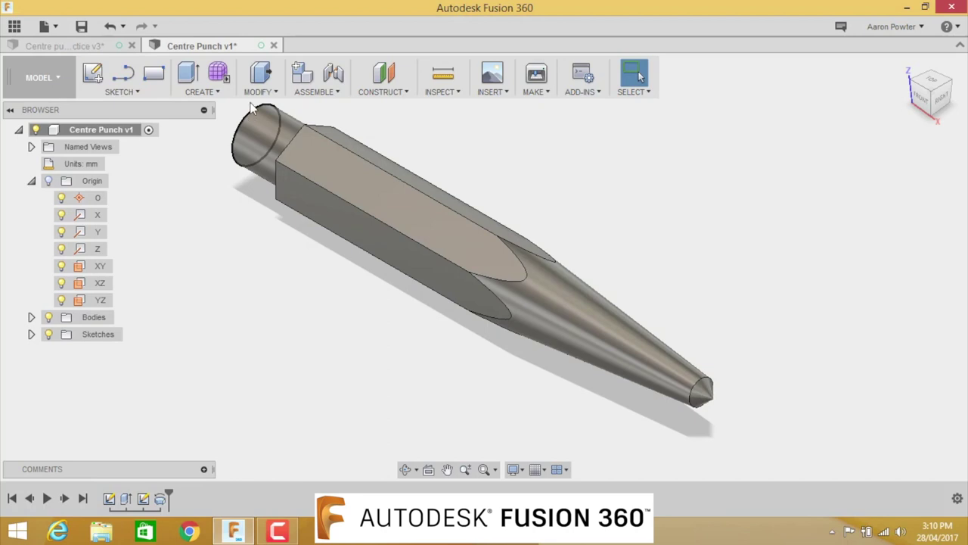
Fillet the round head's end edge at 0.5 mm and return to the home view
click(261, 94)
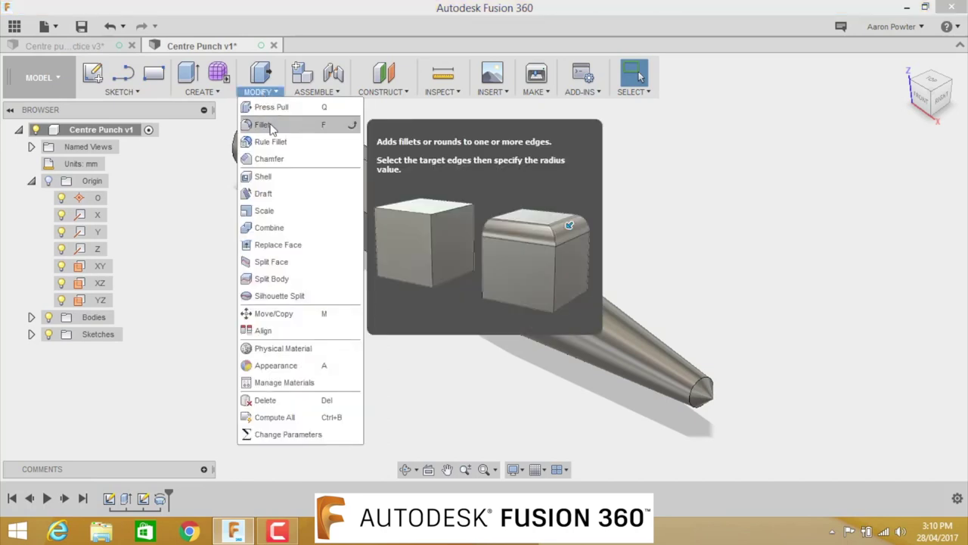
click(271, 126)
click(246, 116)
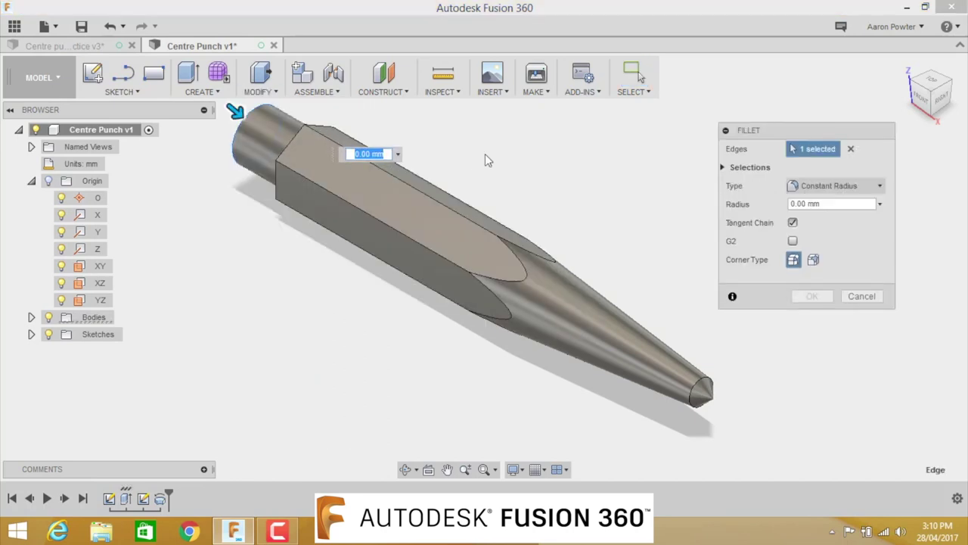
text(0.5)
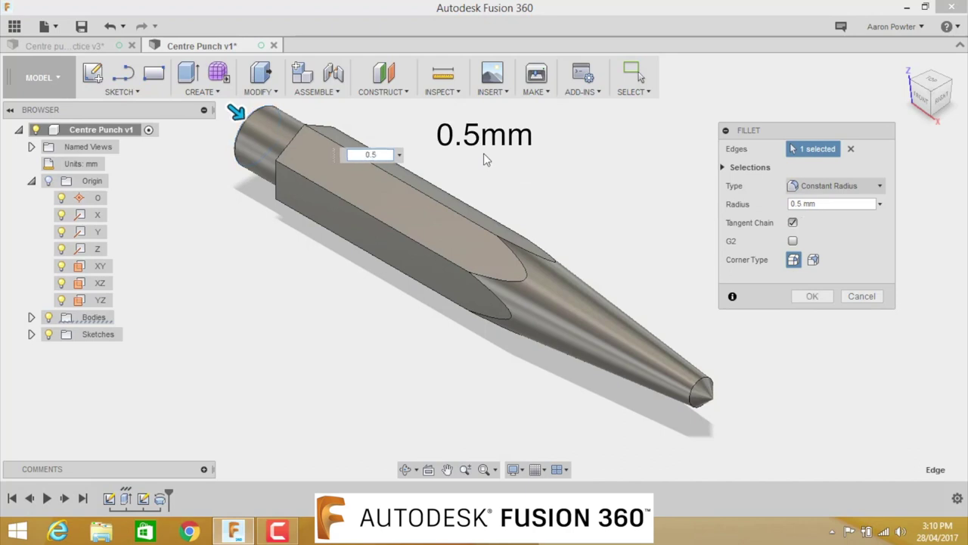
click(807, 297)
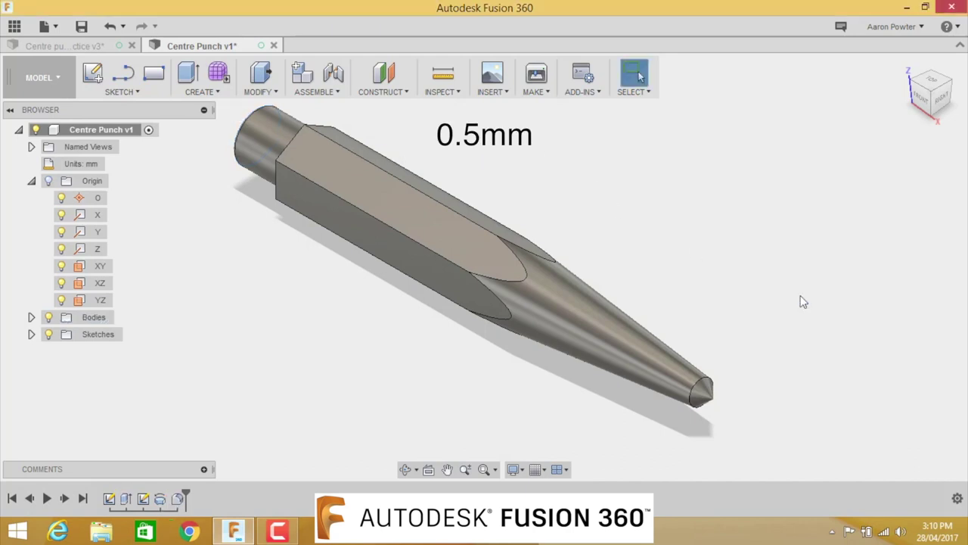
click(919, 95)
click(920, 80)
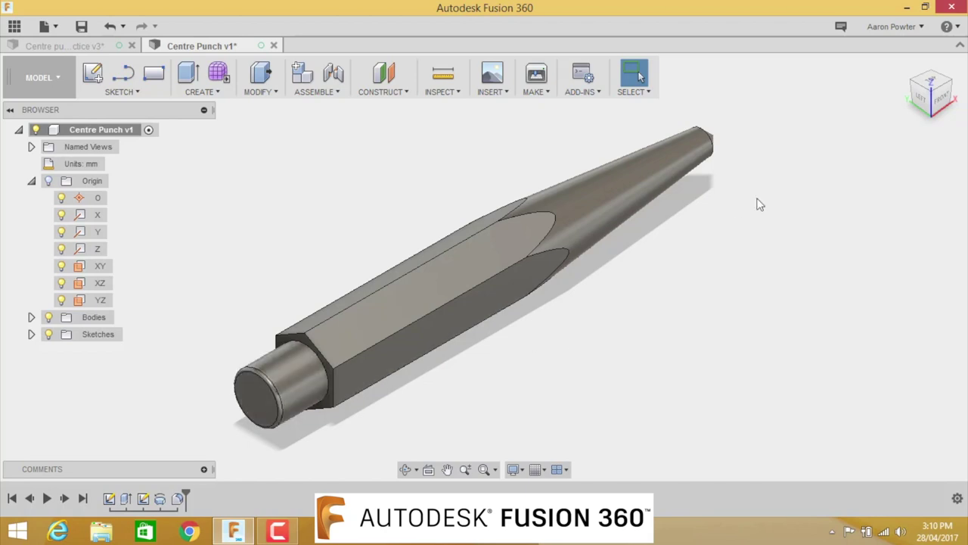
click(904, 68)
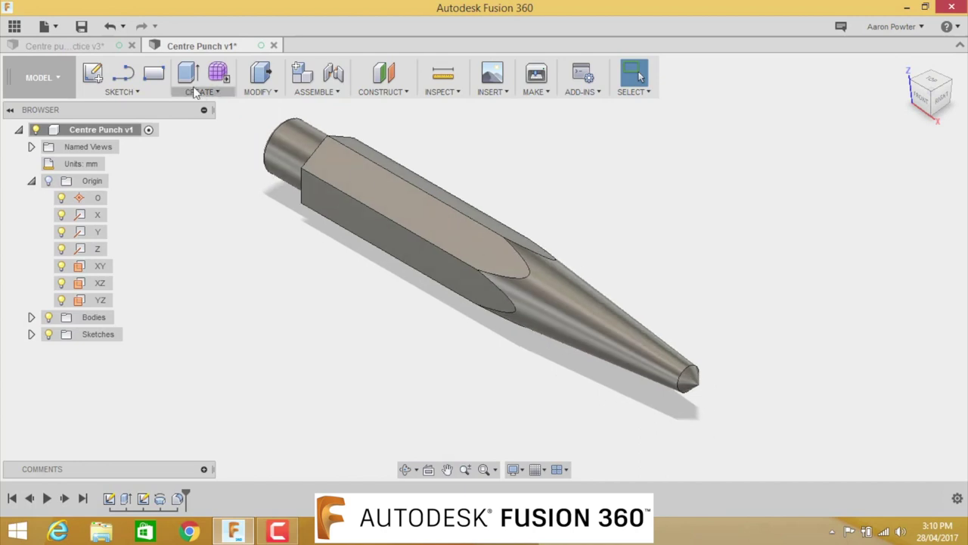
Save the punch as a new version
click(82, 28)
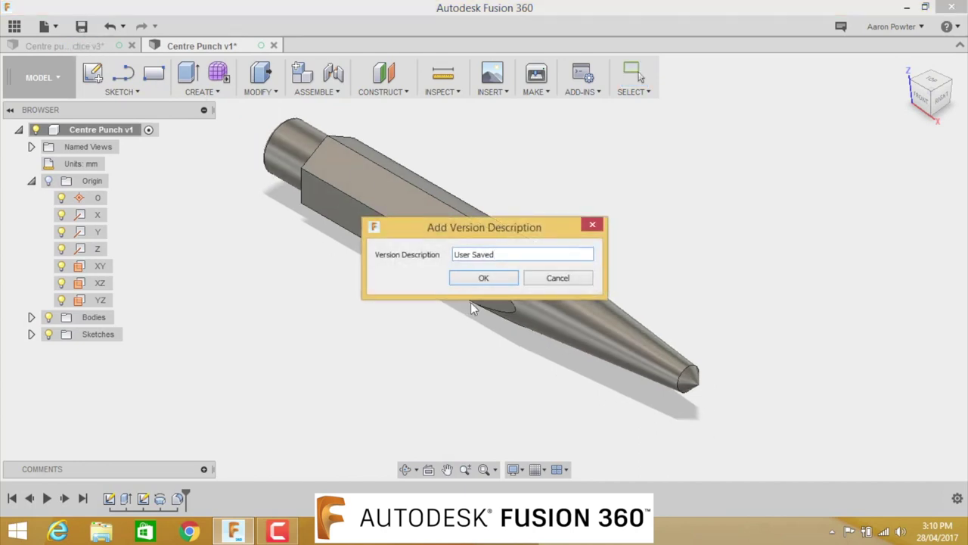
click(490, 277)
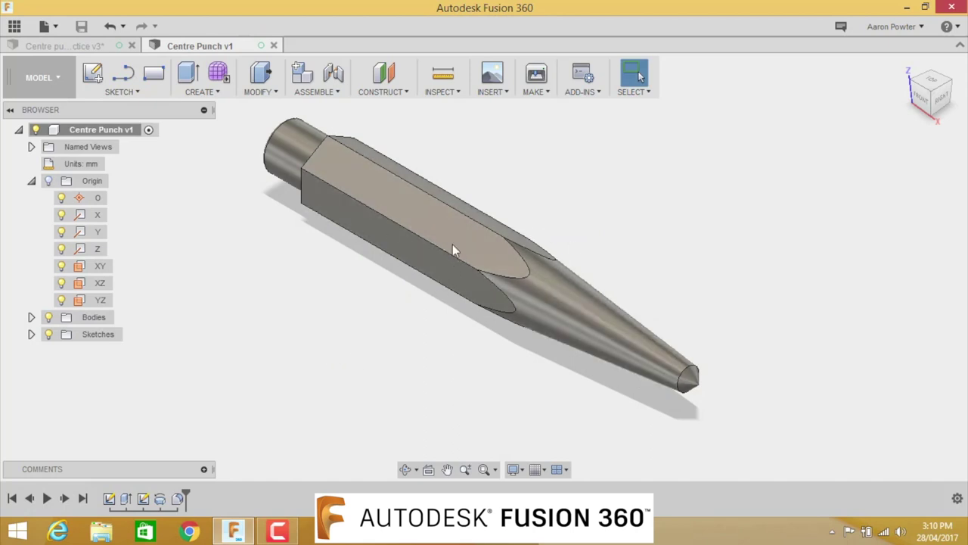
right_click(111, 132)
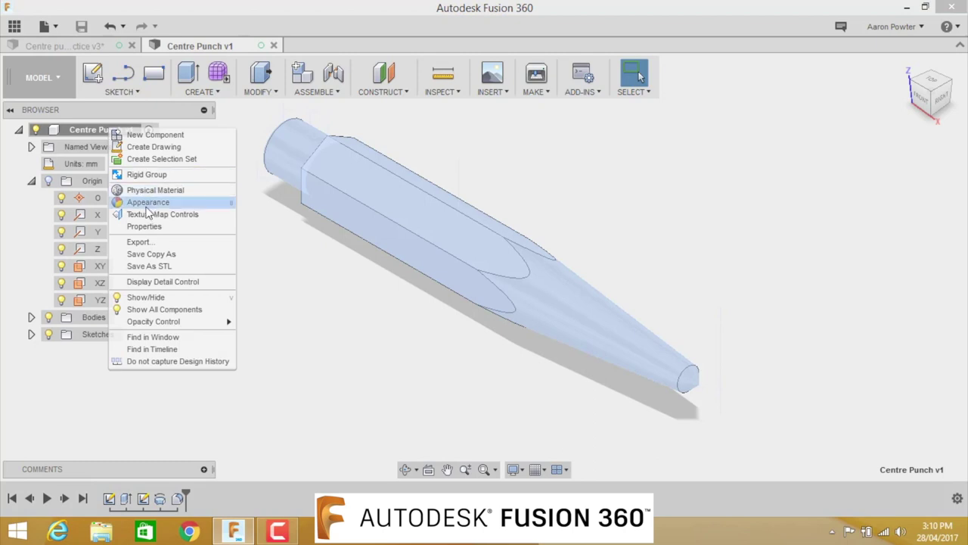
click(266, 251)
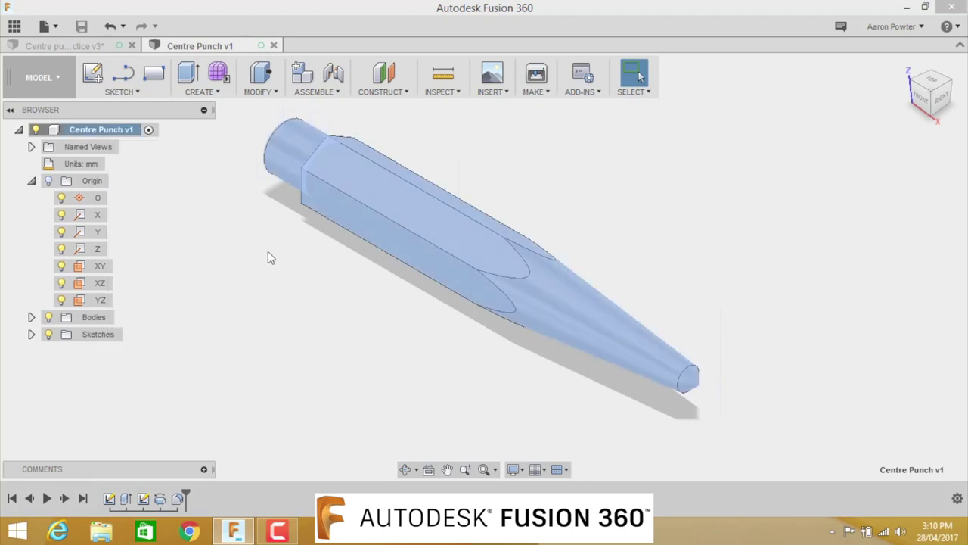
click(31, 181)
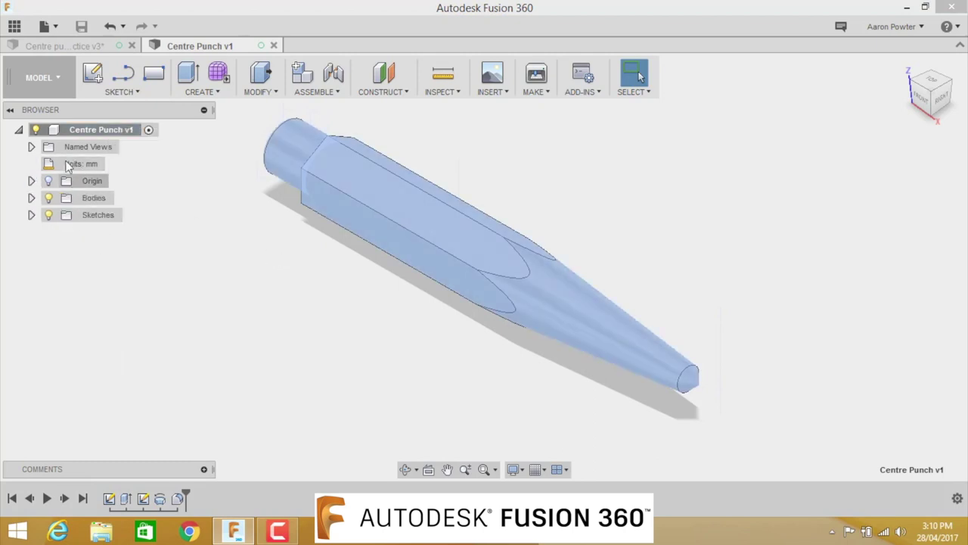
Apply the Metal > Gold - Polished appearance to the Centre Punch body
right_click(121, 132)
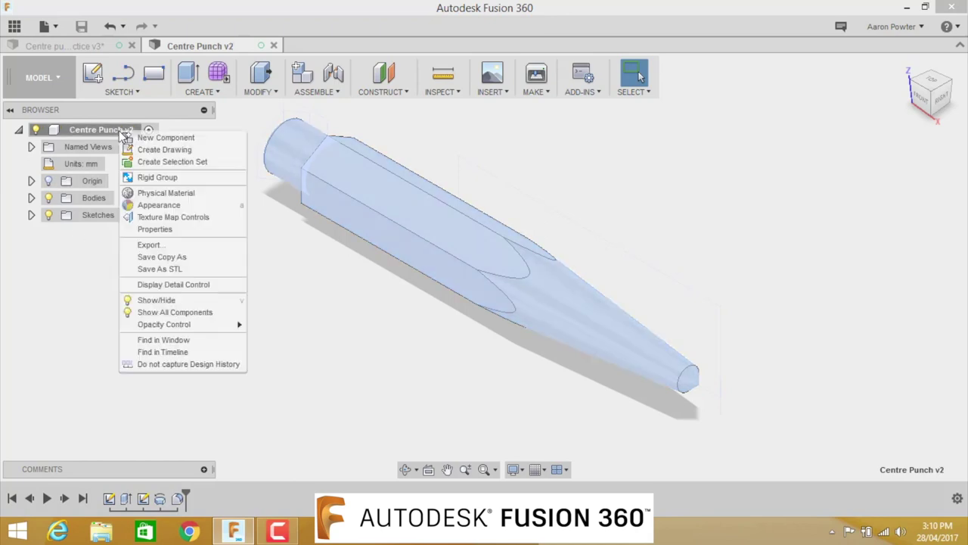
click(155, 206)
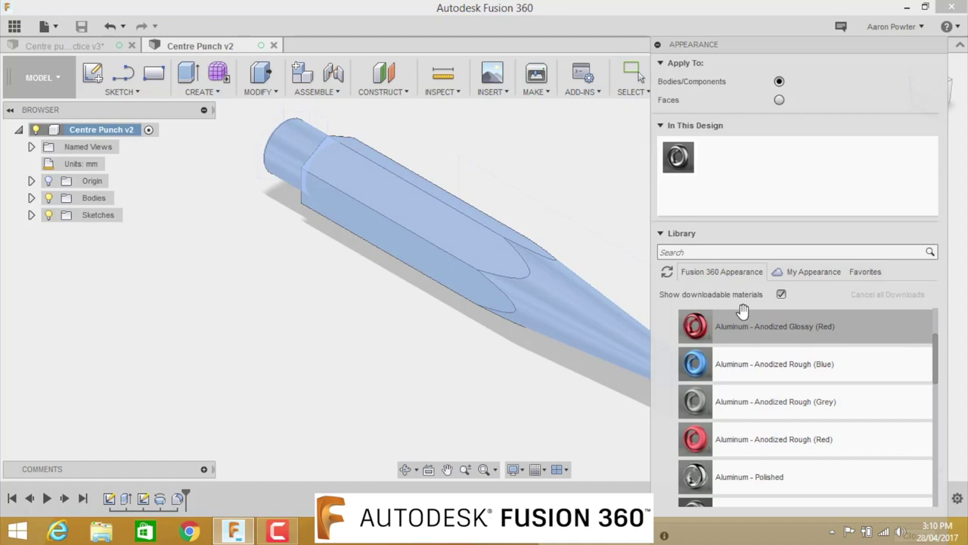
click(660, 235)
click(661, 234)
scroll(719, 368, down, 3)
scroll(722, 363, up, 5)
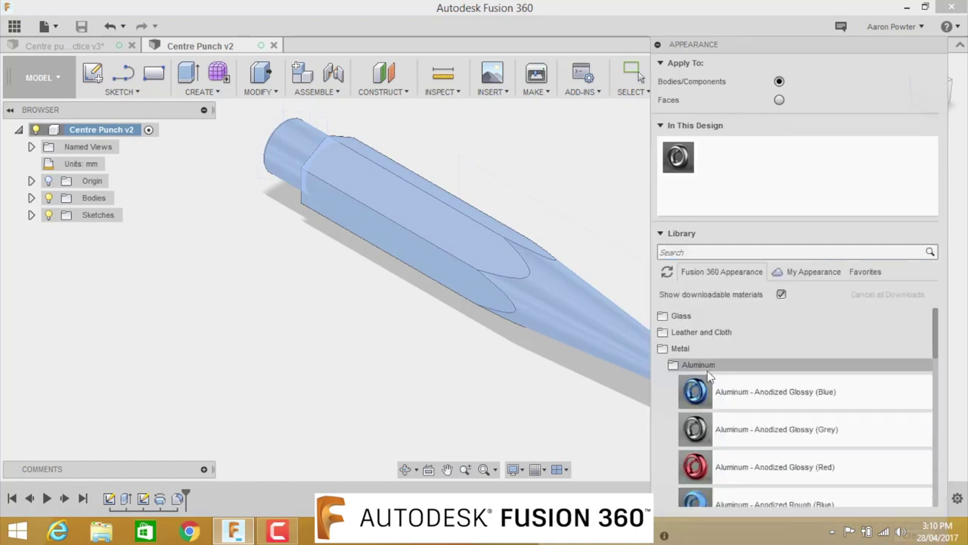
click(673, 364)
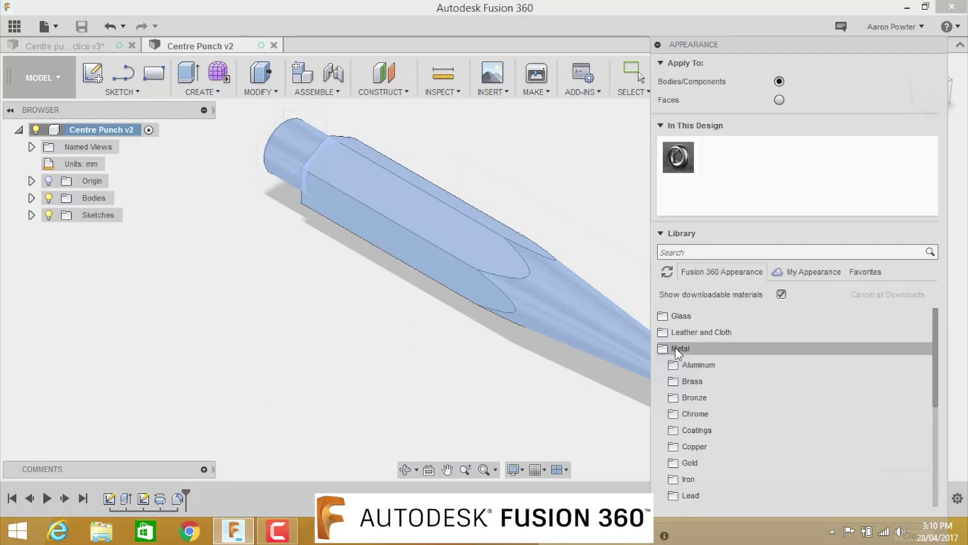
click(685, 463)
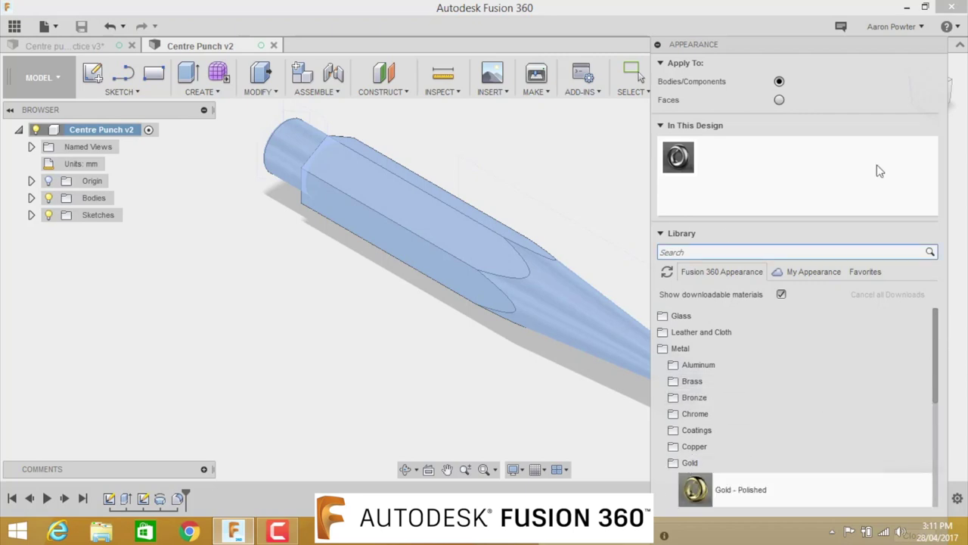
drag(810, 39, 793, 34)
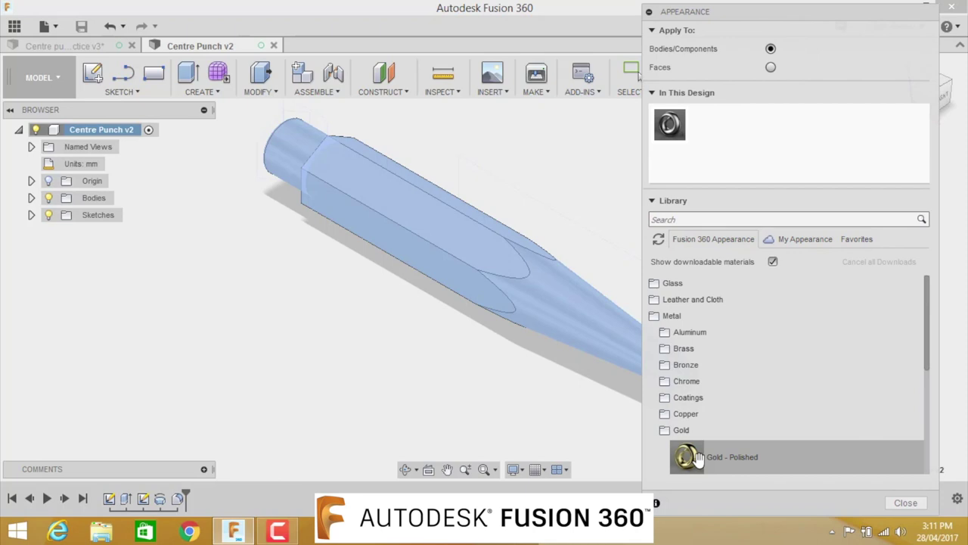
scroll(669, 333, down, 3)
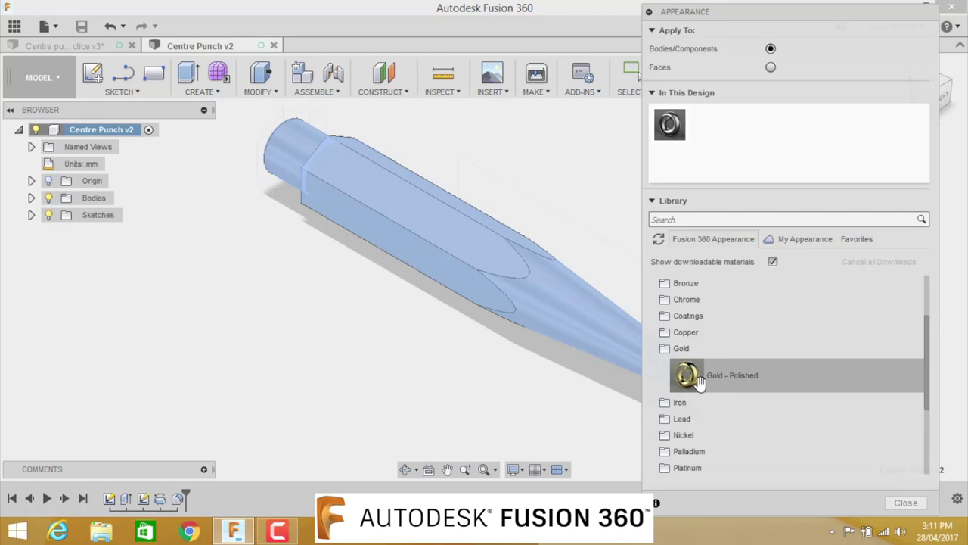
drag(699, 382, 556, 318)
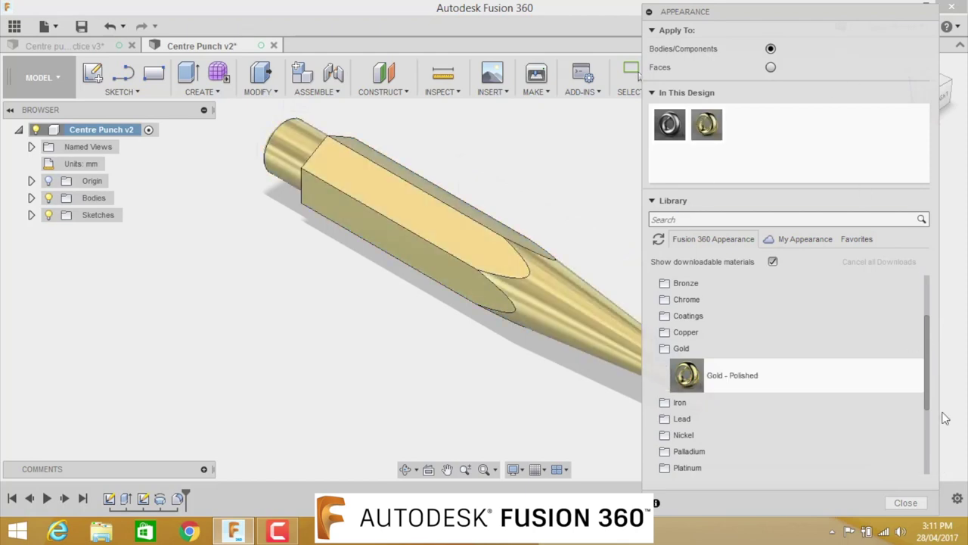
click(903, 502)
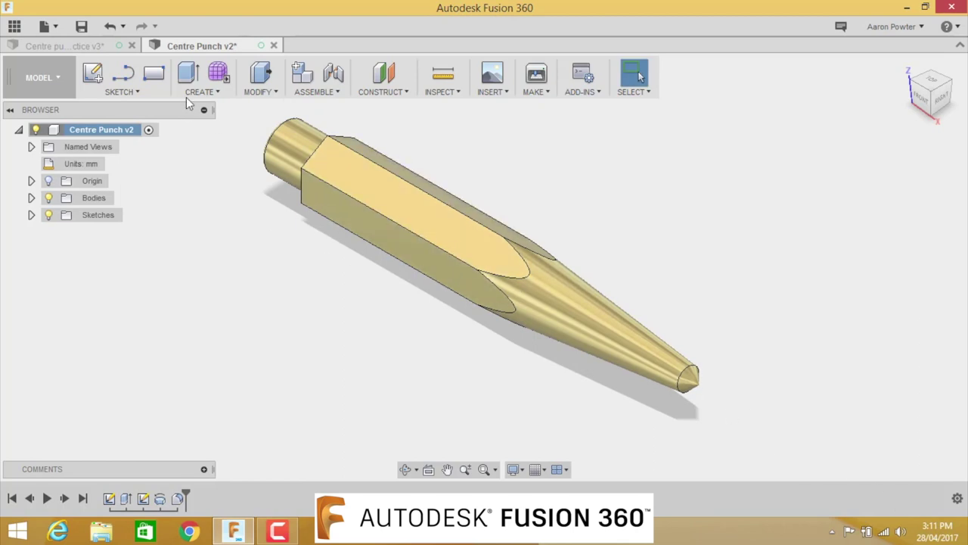
Save another version and show the data panel listing Centre Punch v2
click(81, 26)
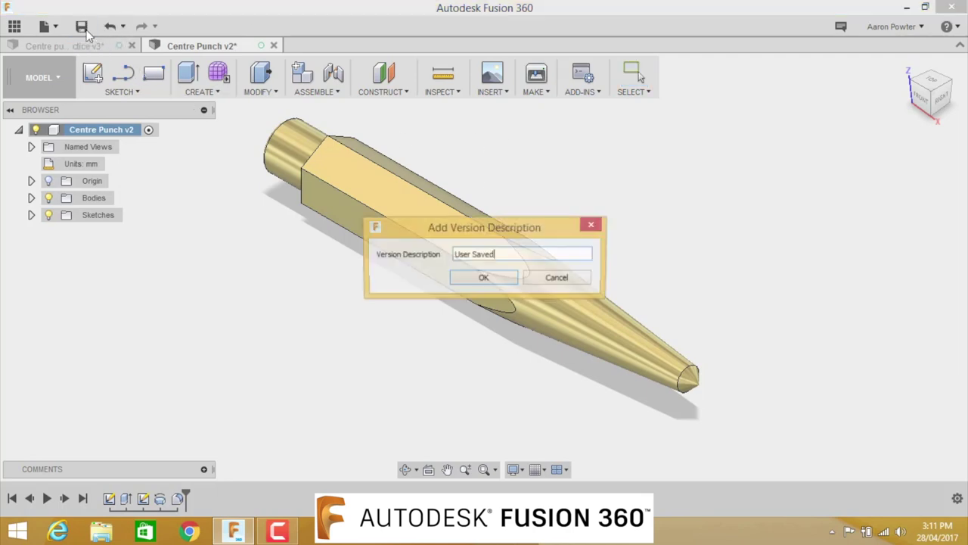
click(485, 281)
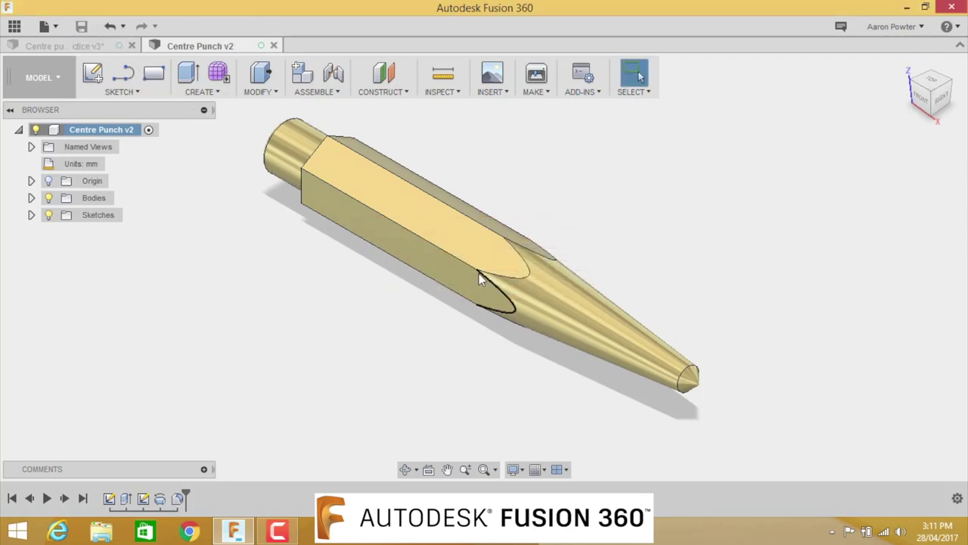
click(14, 27)
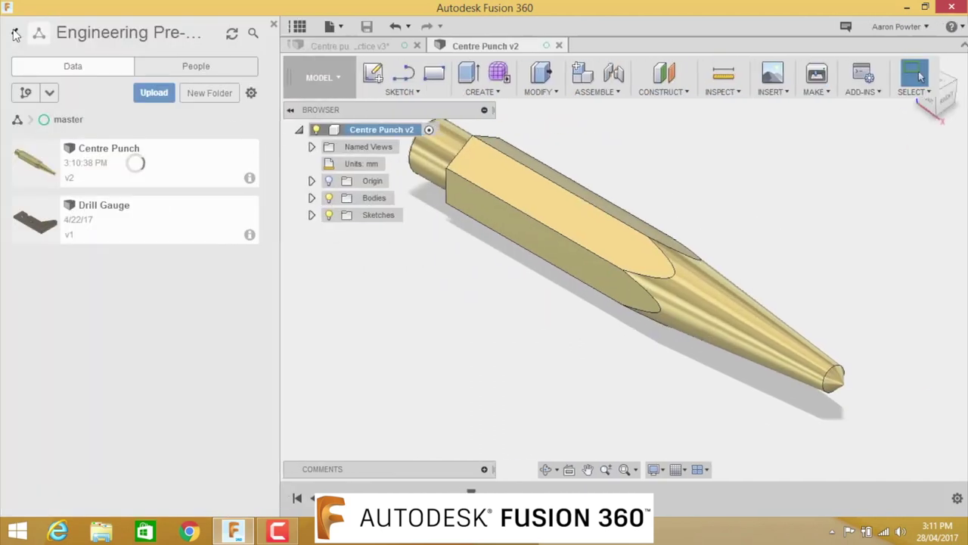